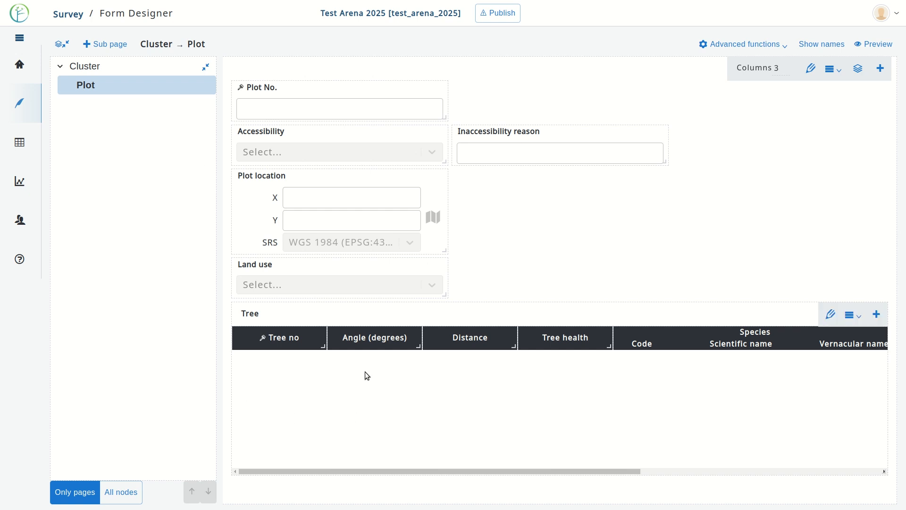
Open a new validation rule expression for the Angle (degrees) attribute of the Tree table.
{"action": "mouse_move", "coordinate": [359, 337]}
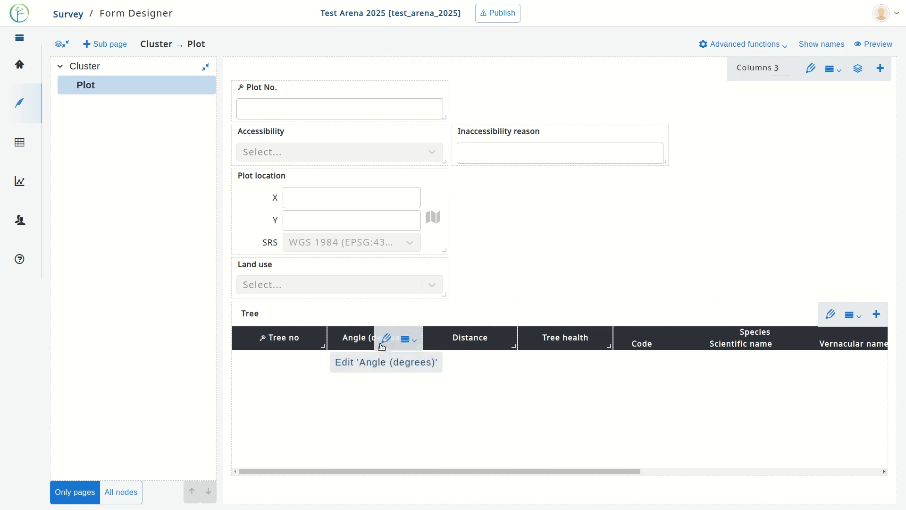
{"action": "left_click", "coordinate": [389, 338]}
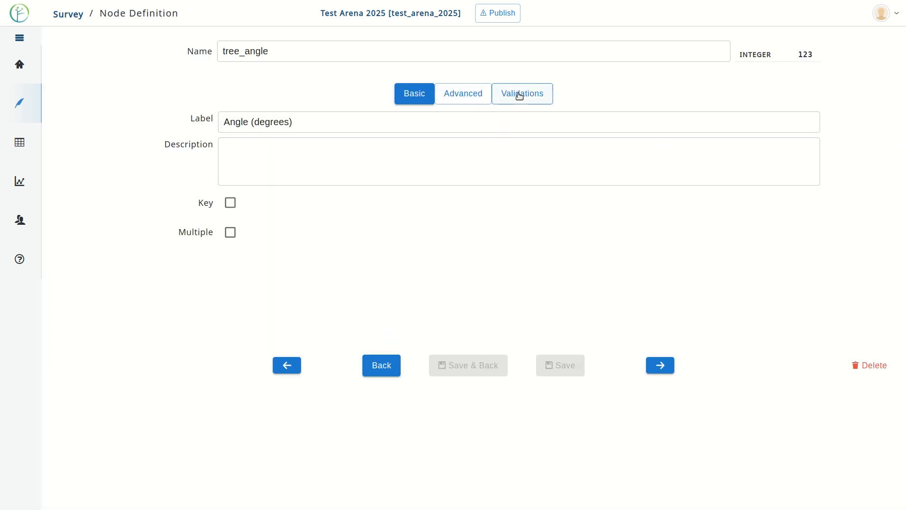
{"action": "left_click", "coordinate": [548, 98]}
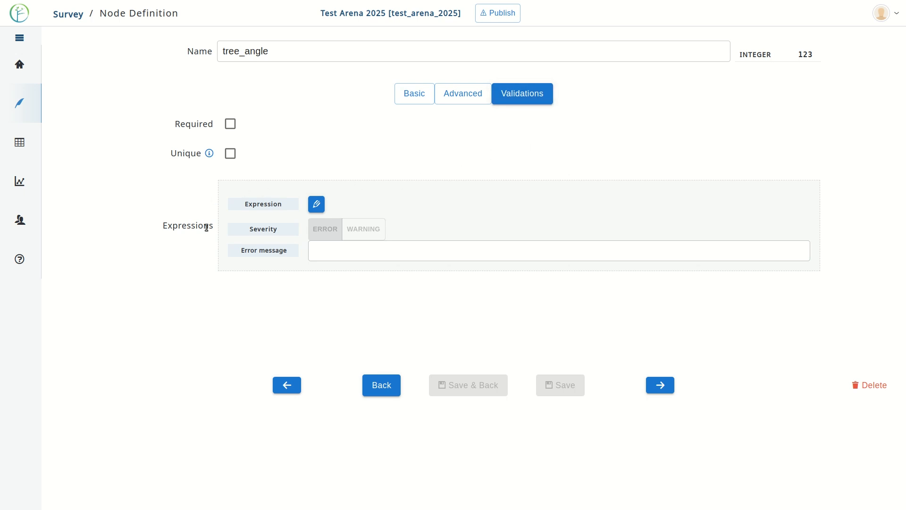
{"action": "left_click", "coordinate": [317, 205]}
{"action": "left_click", "coordinate": [318, 204]}
{"action": "left_click", "coordinate": [317, 205]}
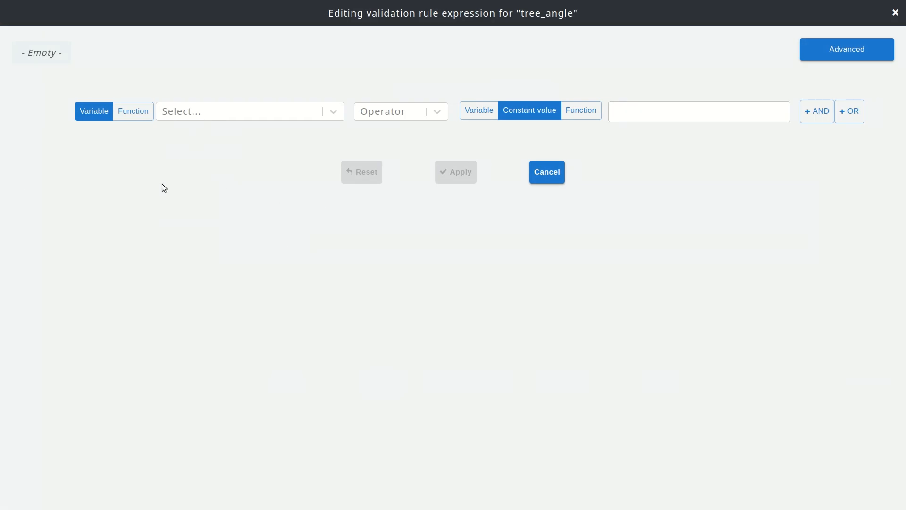
Define the first condition of the rule as this (tree_angle) >= constant value 0.
{"action": "left_click", "coordinate": [199, 112]}
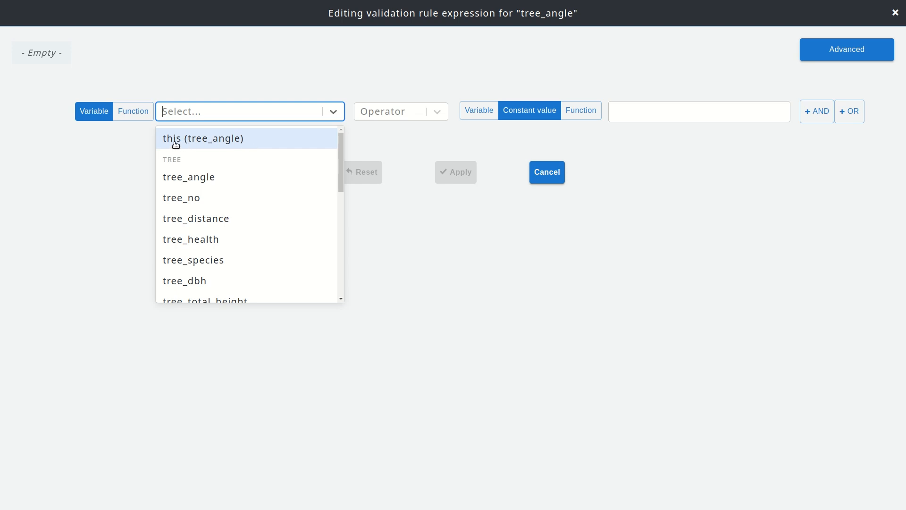
{"action": "left_click", "coordinate": [137, 100]}
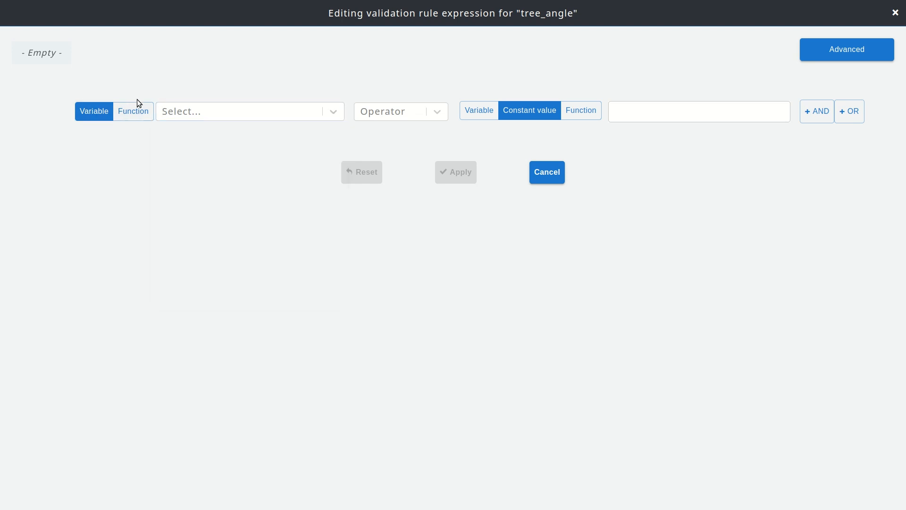
{"action": "left_click", "coordinate": [182, 116]}
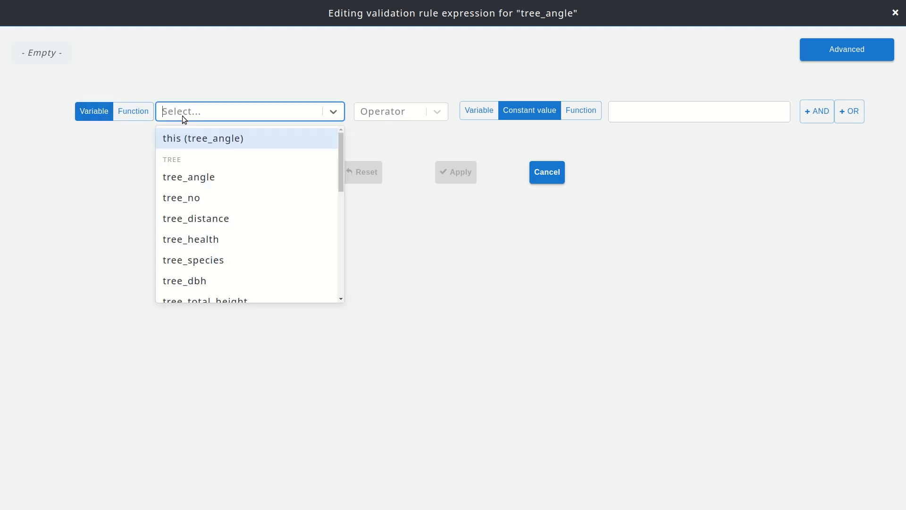
{"action": "left_click", "coordinate": [185, 139]}
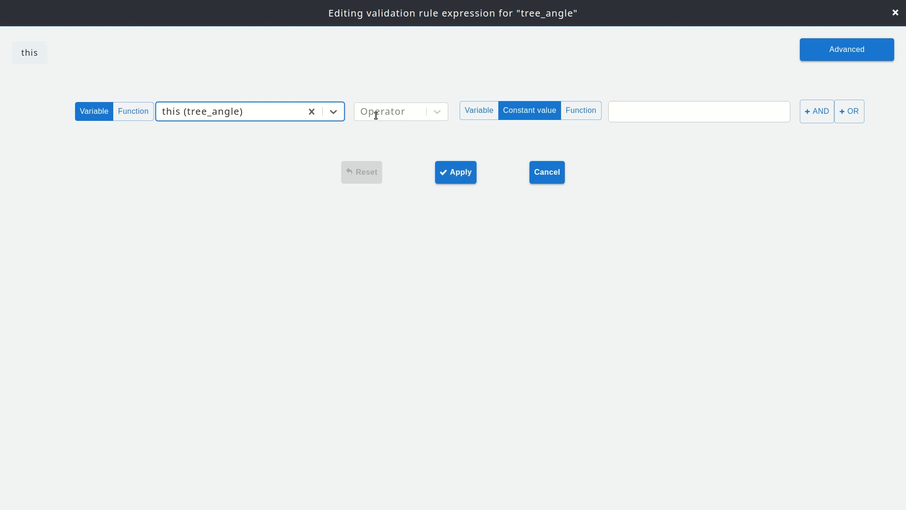
{"action": "left_click", "coordinate": [404, 118]}
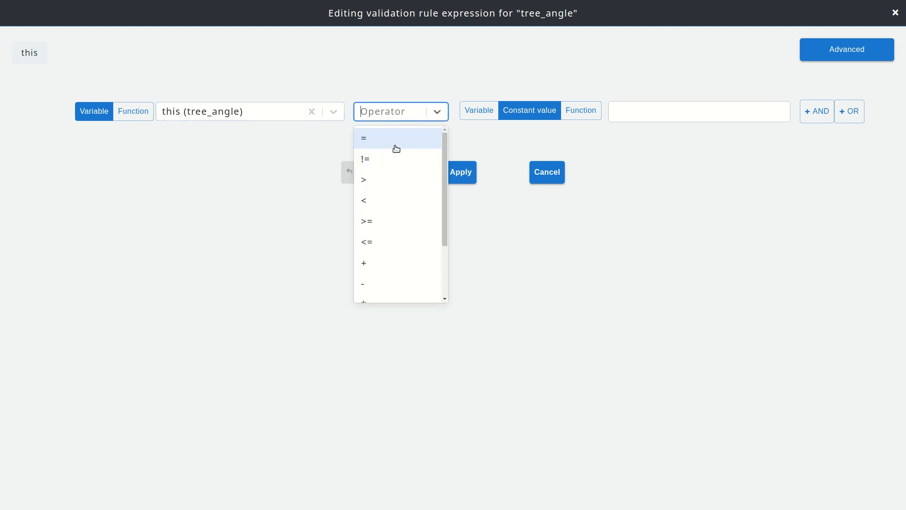
{"action": "left_click", "coordinate": [379, 228]}
{"action": "left_click", "coordinate": [657, 114]}
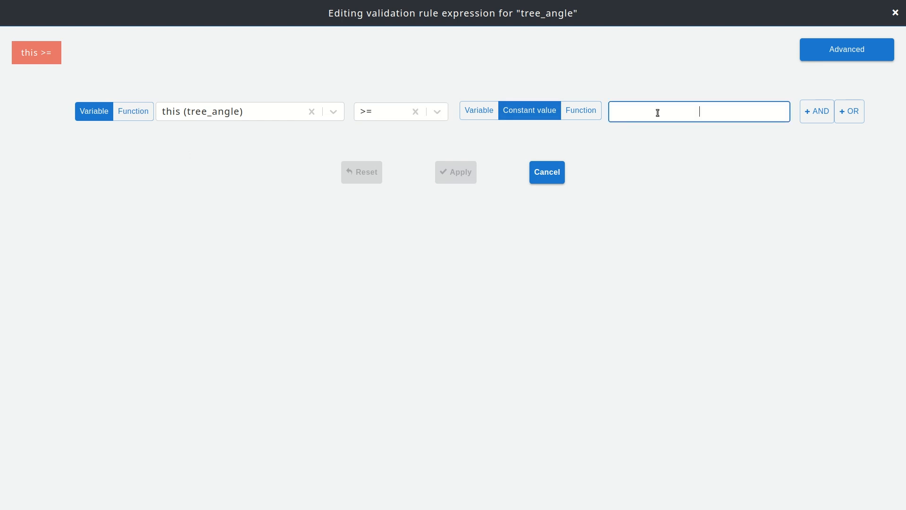
{"action": "type", "text": "0"}
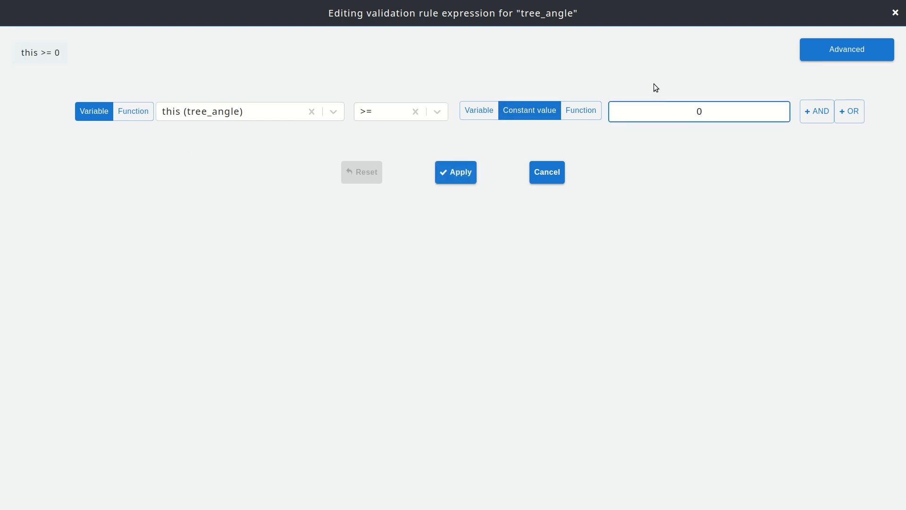
Add an AND condition requiring this (tree_angle) <= constant value 360, and apply the expression.
{"action": "left_click", "coordinate": [821, 120]}
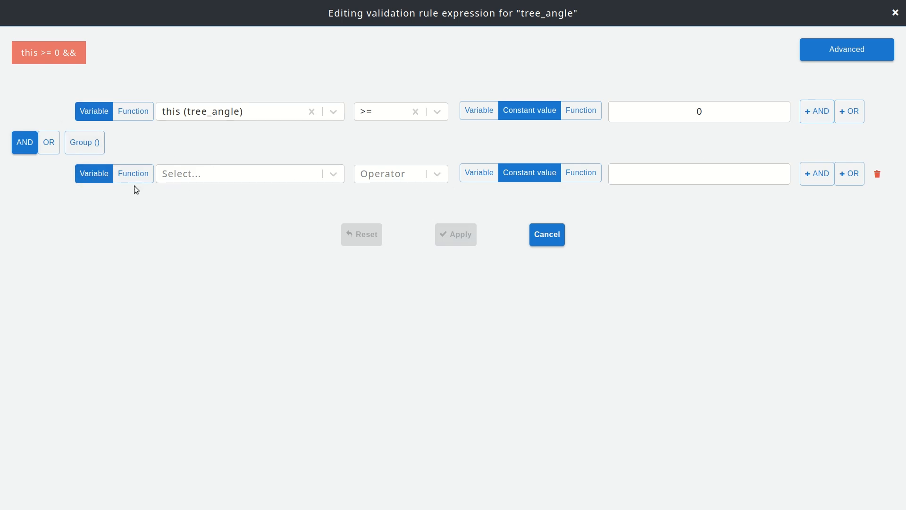
{"action": "left_click", "coordinate": [215, 176]}
{"action": "left_click", "coordinate": [203, 200]}
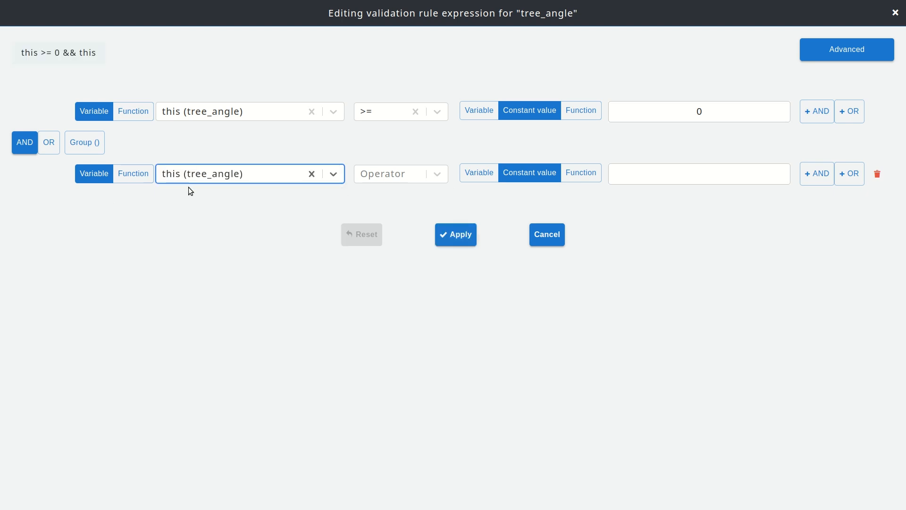
{"action": "left_click", "coordinate": [382, 181]}
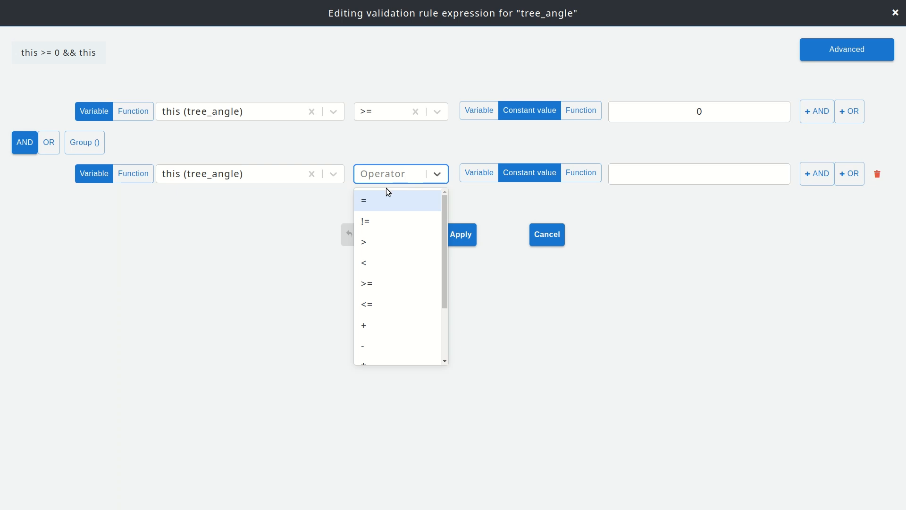
{"action": "left_click", "coordinate": [382, 306]}
{"action": "left_click", "coordinate": [642, 178]}
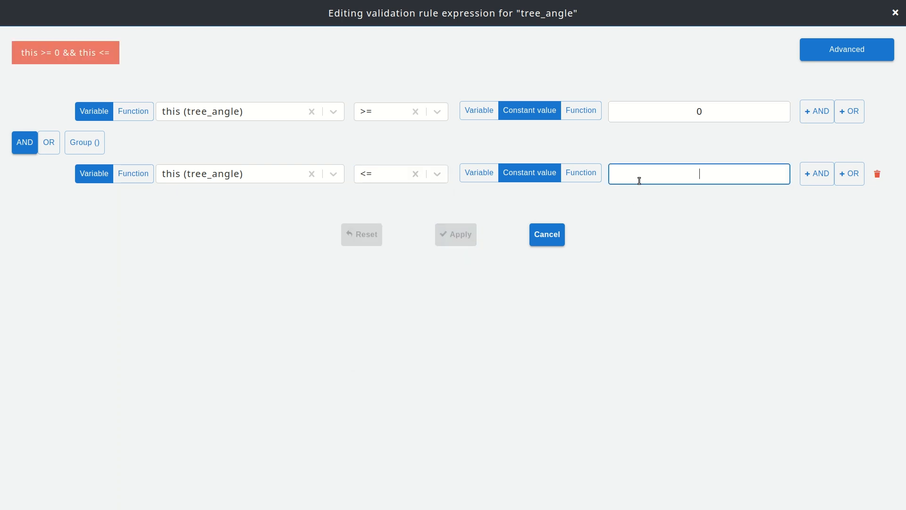
{"action": "type", "text": "360"}
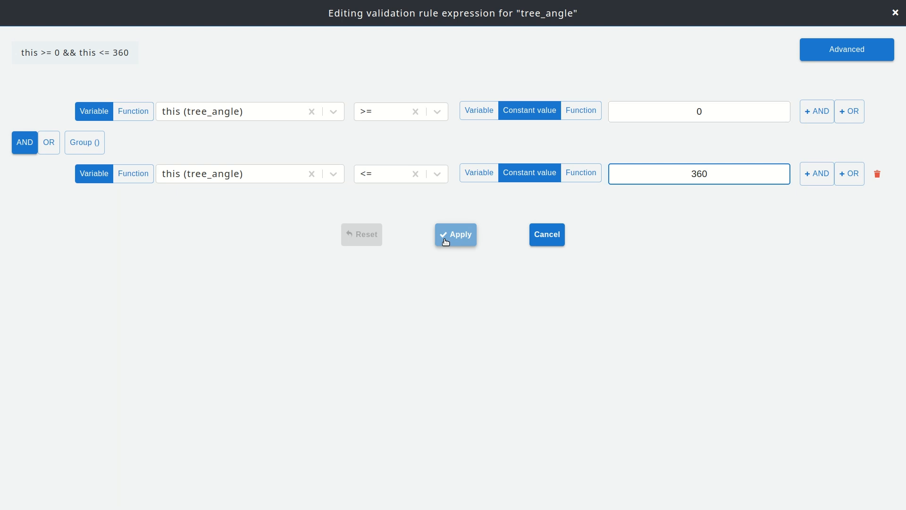
{"action": "left_click", "coordinate": [468, 244]}
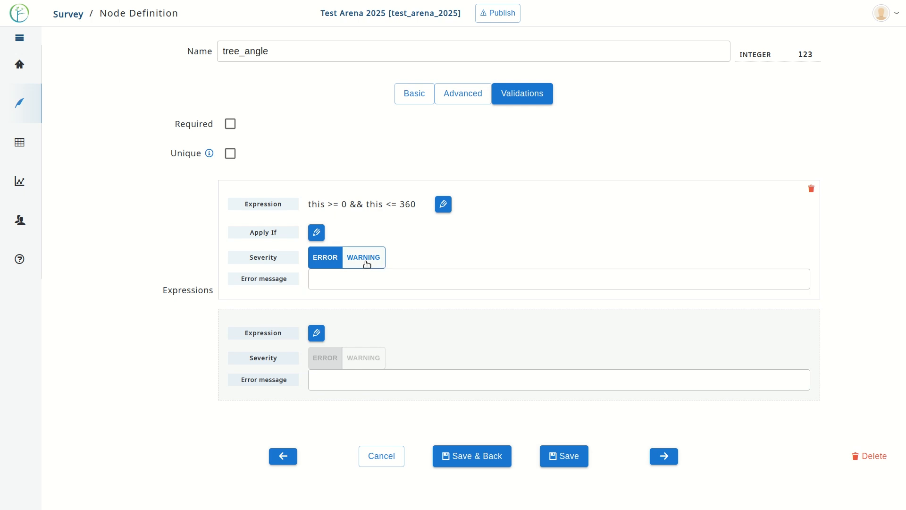
Enter the error message "Angle must be between 0 and 360 inclusive" for the rule, then save and return to the form.
{"action": "left_click", "coordinate": [338, 282]}
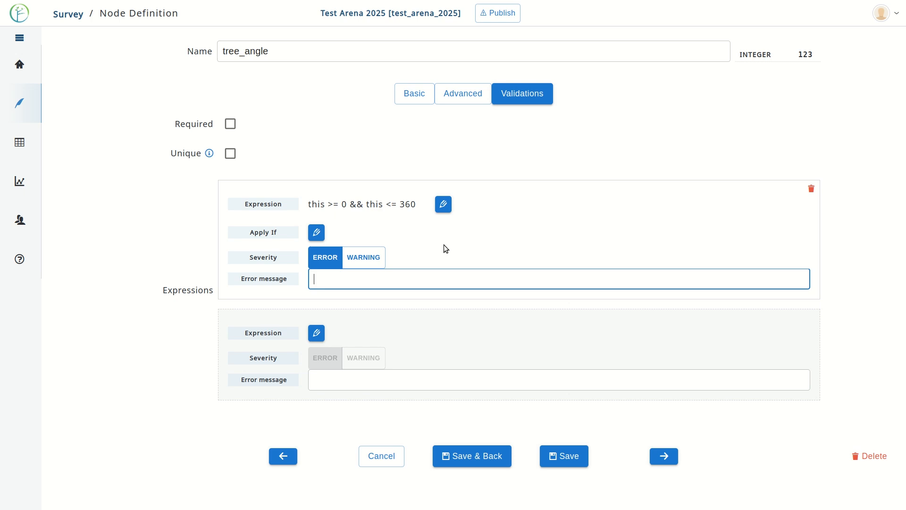
{"action": "type", "text": "Angle must be "}
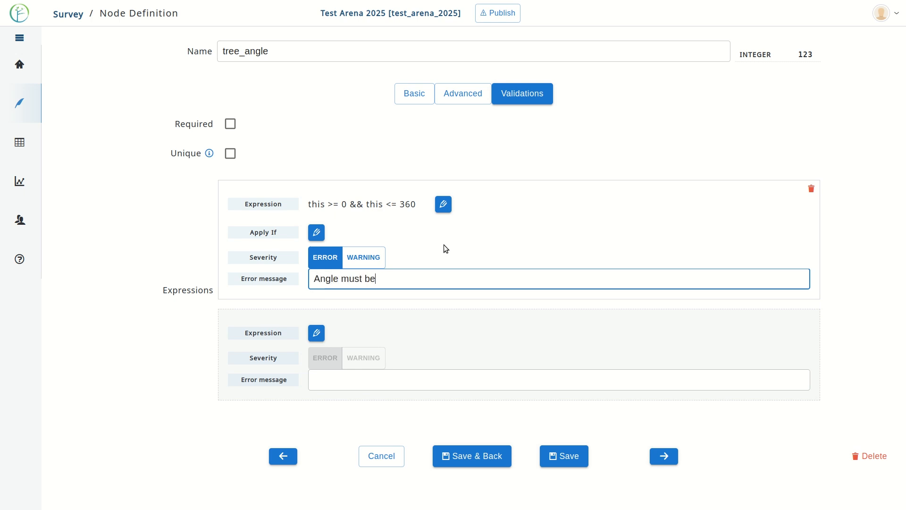
{"action": "type", "text": "betwee"}
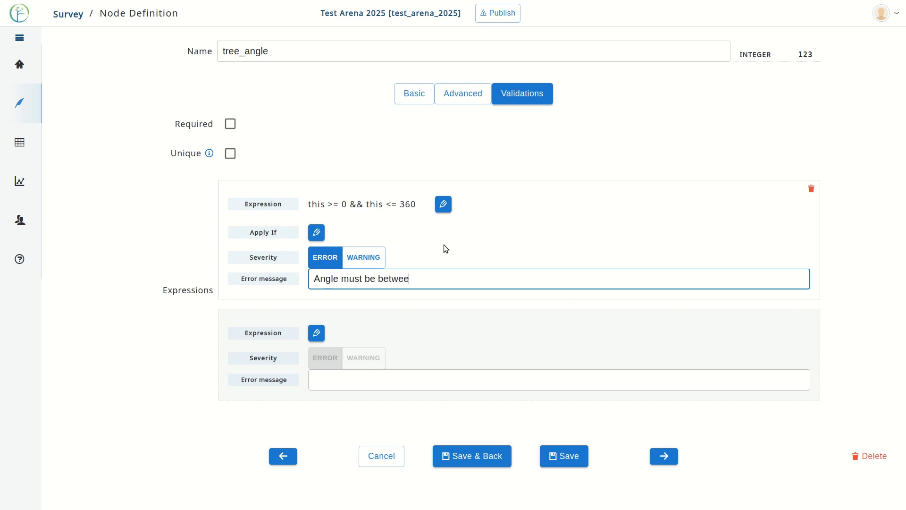
{"action": "type", "text": "n 0 and 360 inclusive"}
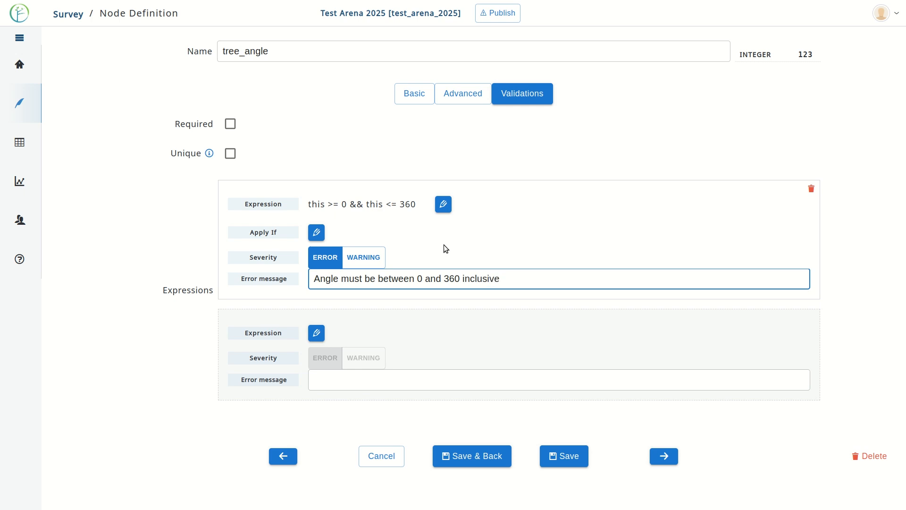
{"action": "left_click", "coordinate": [478, 463]}
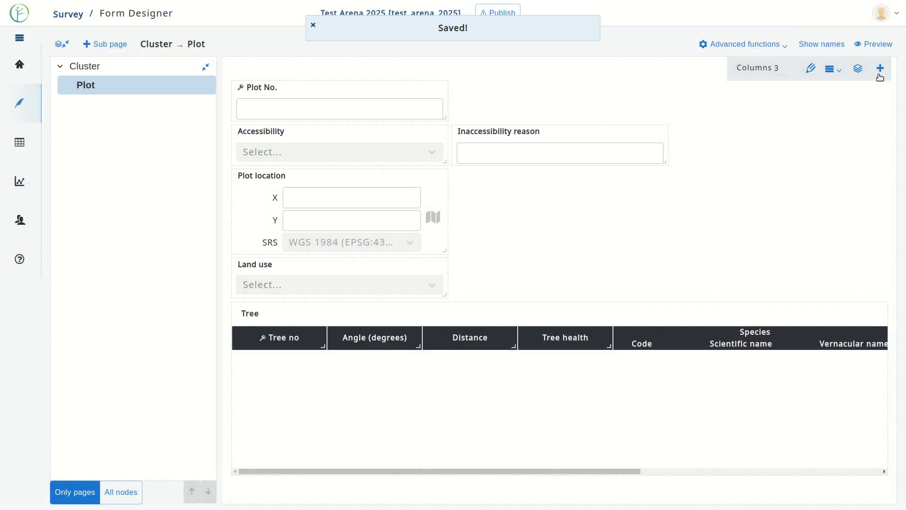
Preview the form and test the angle rule by adding a tree to Plot 1 with an angle of 370.
{"action": "left_click", "coordinate": [872, 44]}
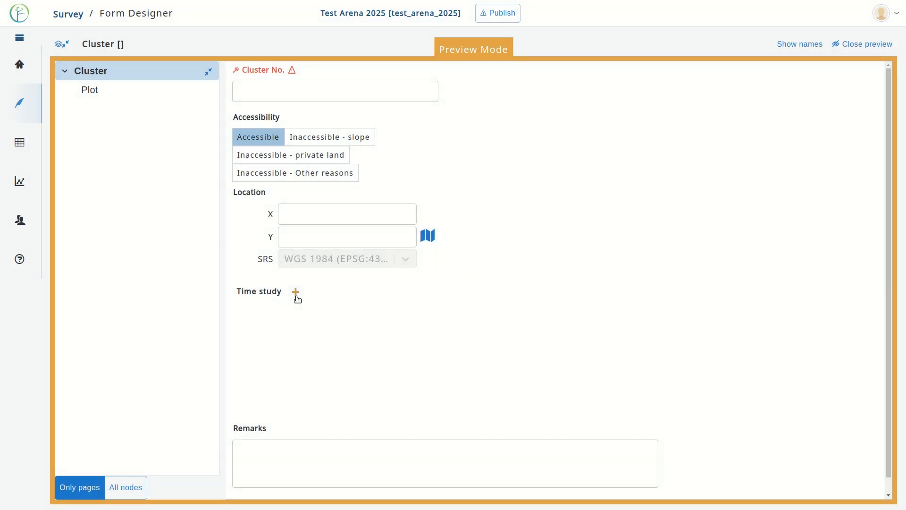
{"action": "left_click", "coordinate": [89, 90]}
{"action": "left_click", "coordinate": [285, 85]}
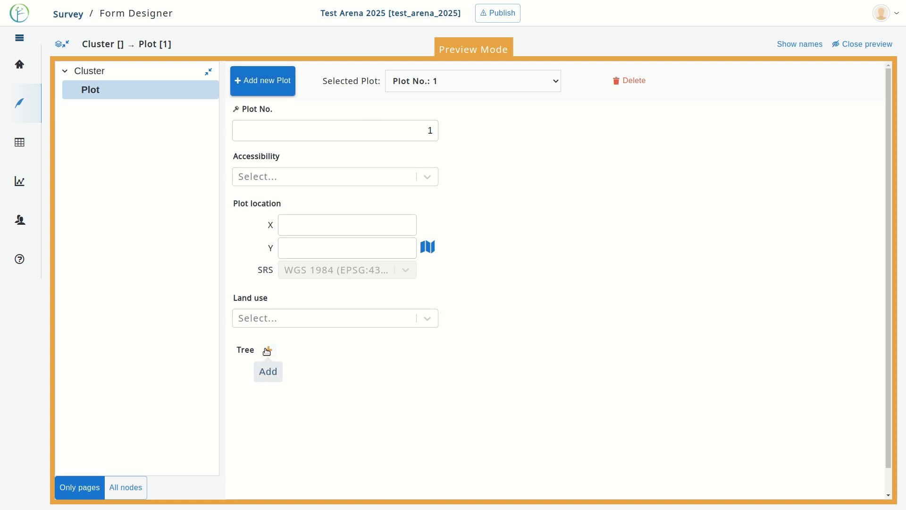
{"action": "left_click", "coordinate": [268, 350]}
{"action": "left_click", "coordinate": [366, 395]}
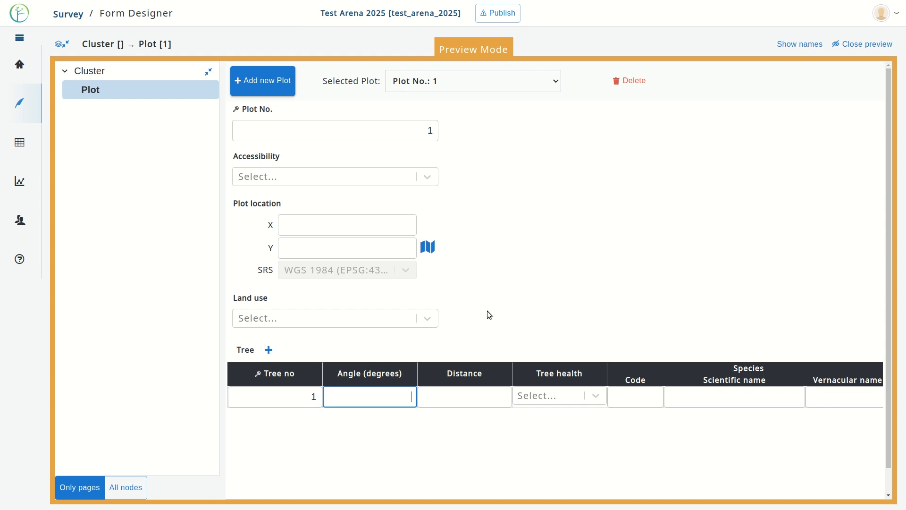
{"action": "type", "text": "370"}
{"action": "mouse_move", "coordinate": [335, 397]}
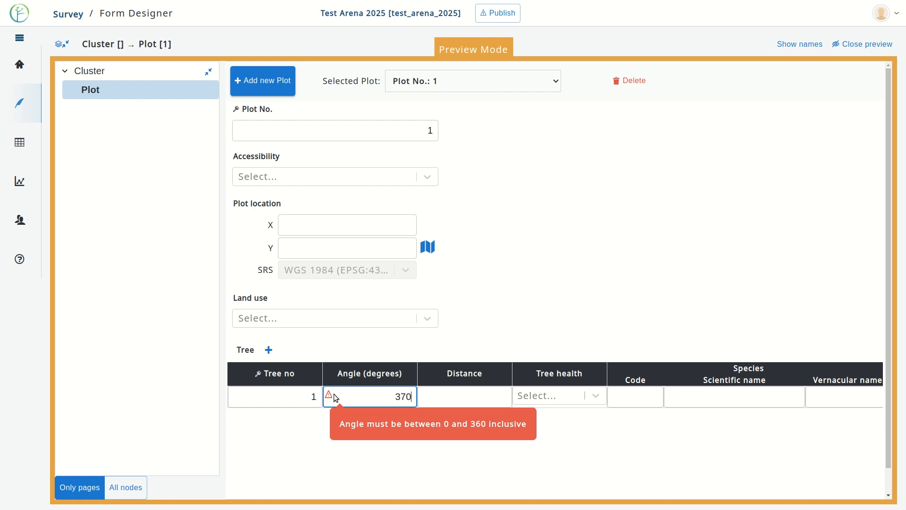
Change the test tree's angle to 350 and close the preview.
{"action": "key", "text": "BackSpace"}
{"action": "key", "text": "BackSpace"}
{"action": "type", "text": "50"}
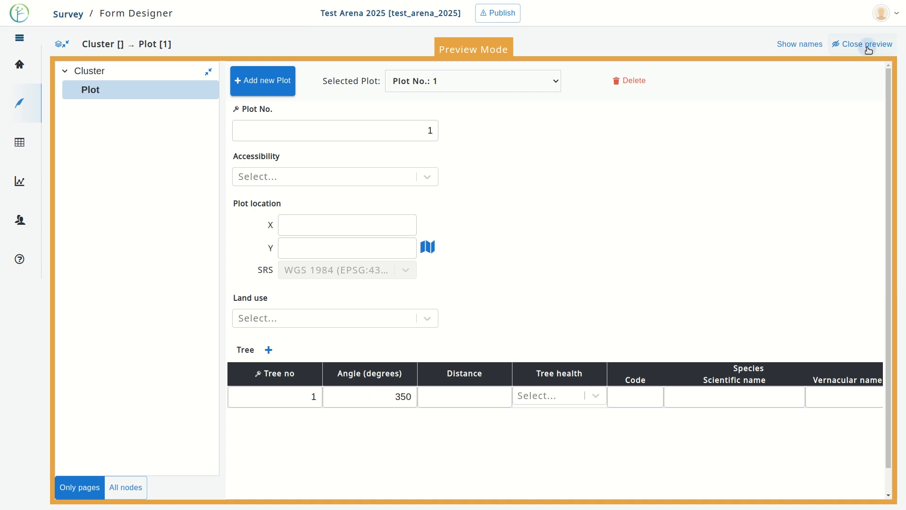
{"action": "left_click", "coordinate": [868, 44]}
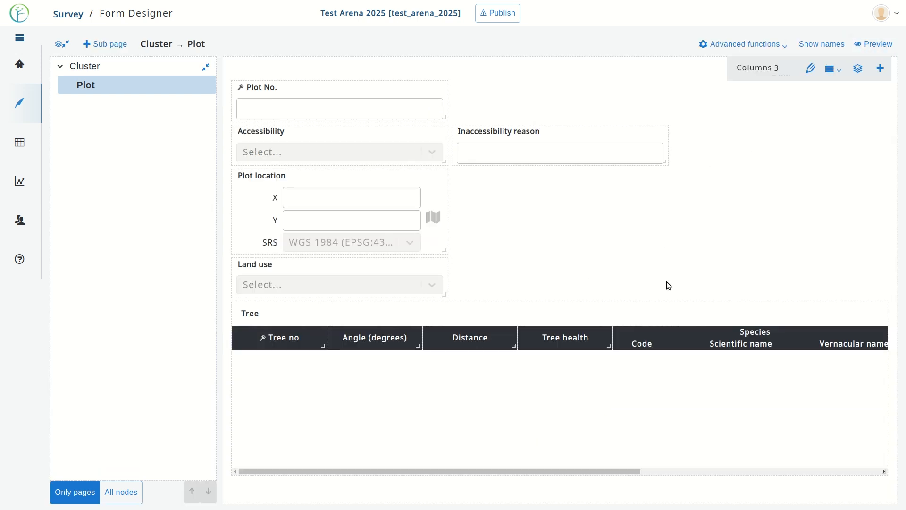
Open a new validation rule expression for the Bole height (m) attribute of the Tree table.
{"action": "left_click_drag", "start_coordinate": [759, 467], "coordinate": [882, 468]}
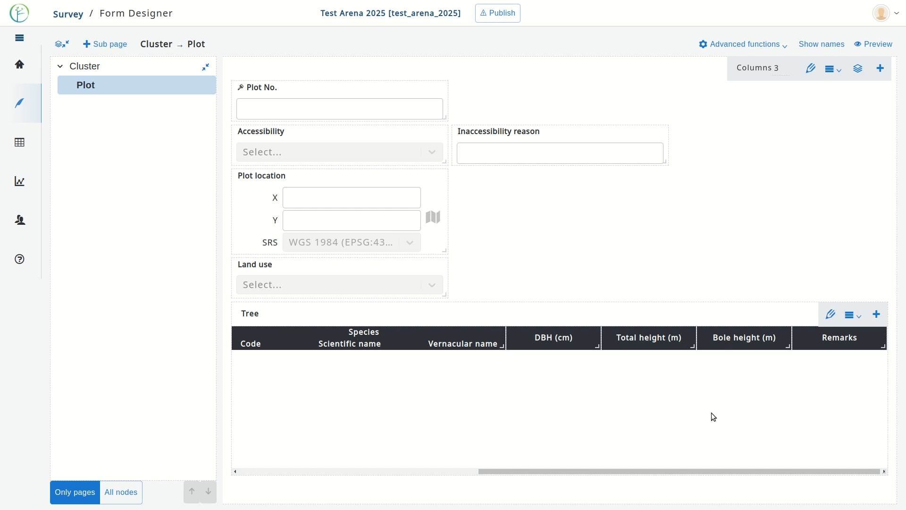
{"action": "mouse_move", "coordinate": [746, 347]}
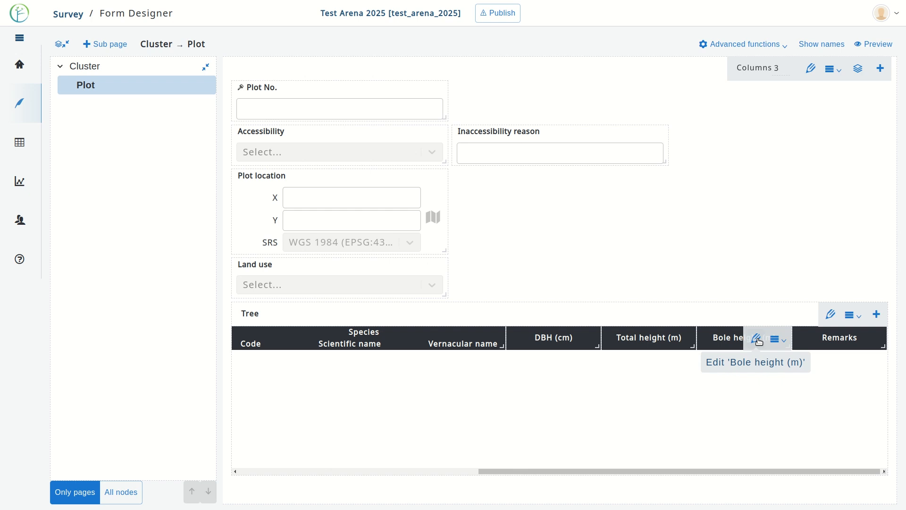
{"action": "left_click", "coordinate": [758, 339]}
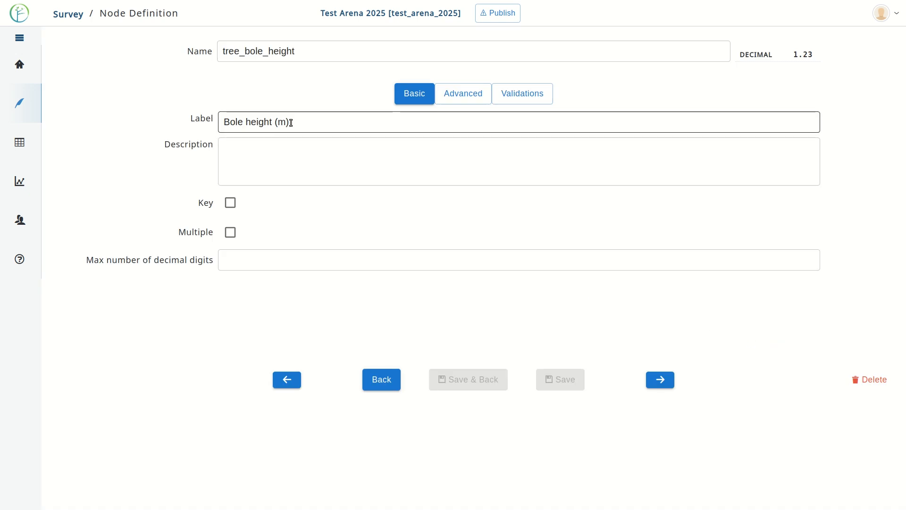
{"action": "left_click", "coordinate": [531, 99]}
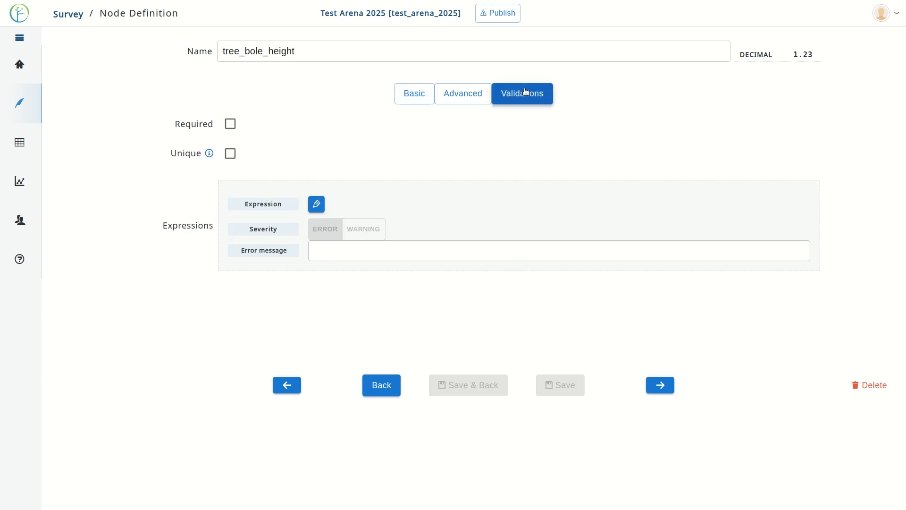
{"action": "left_click", "coordinate": [316, 205]}
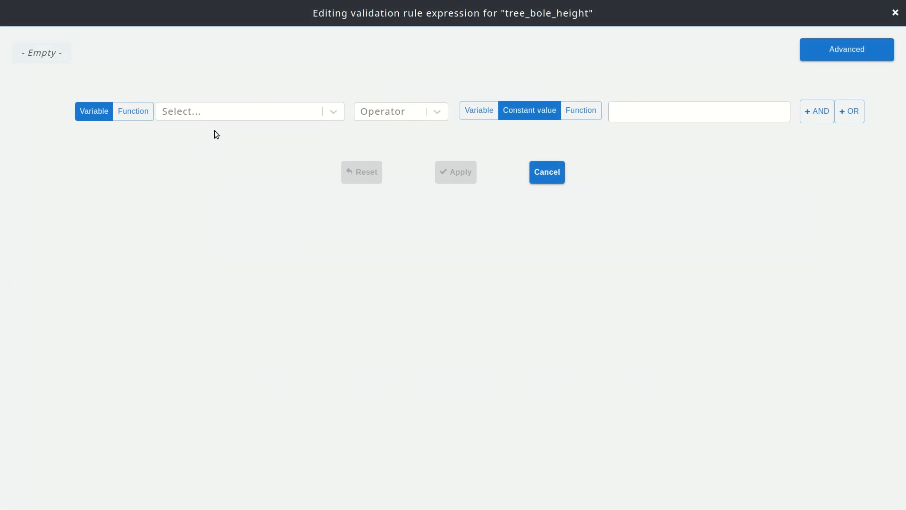
Define the rule as this (tree_bole_height) < variable tree_total_height, and apply the expression.
{"action": "left_click", "coordinate": [205, 112]}
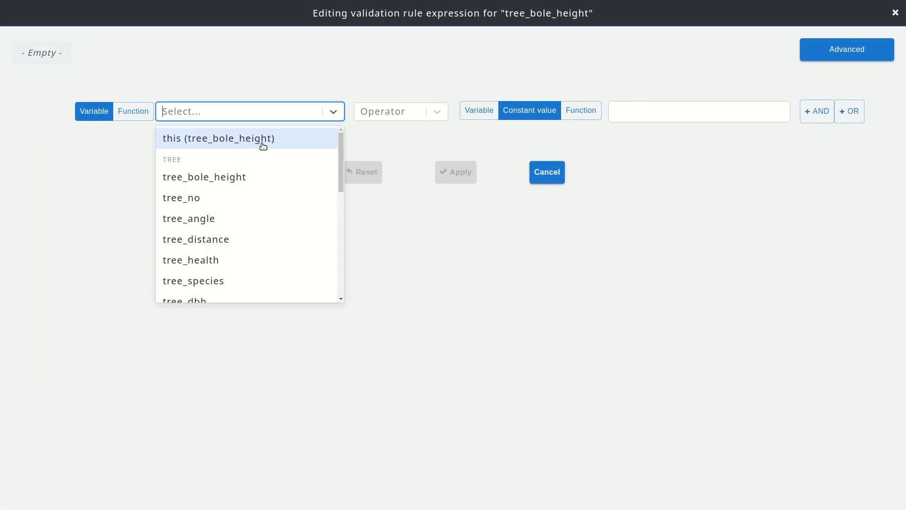
{"action": "left_click", "coordinate": [282, 142]}
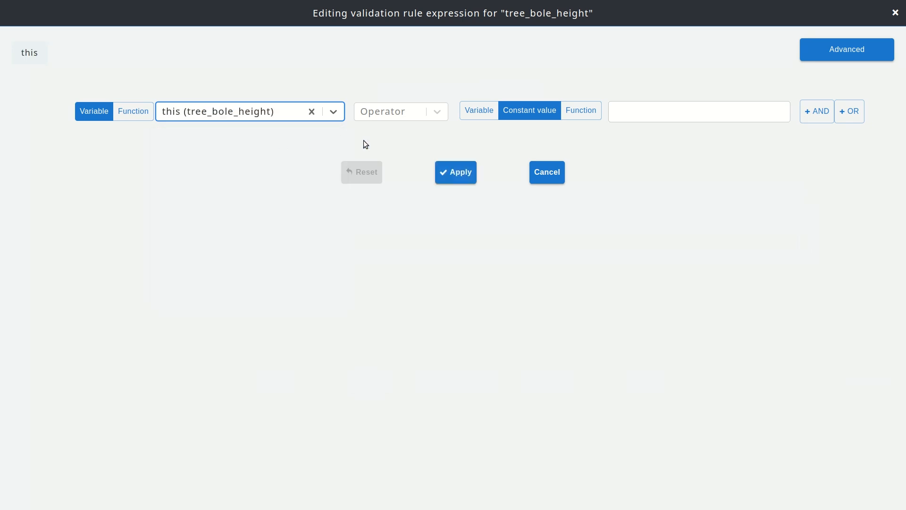
{"action": "left_click", "coordinate": [393, 115]}
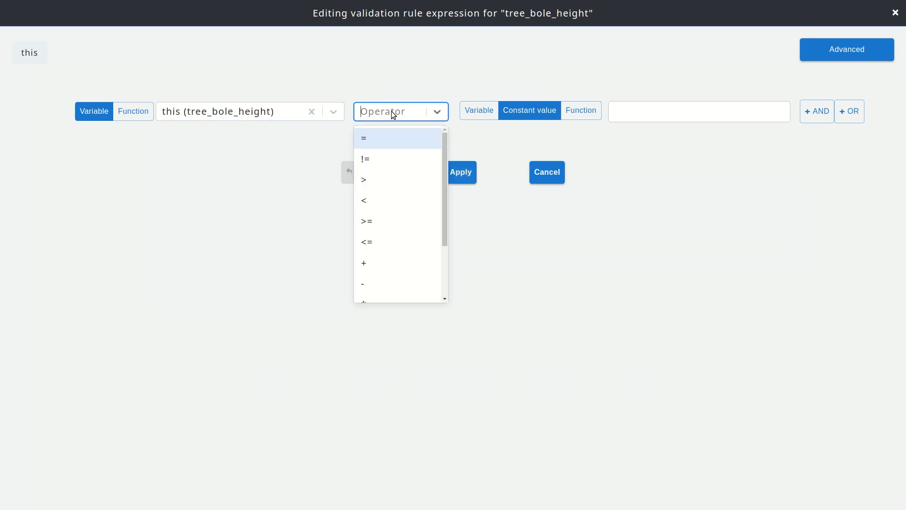
{"action": "left_click", "coordinate": [378, 200]}
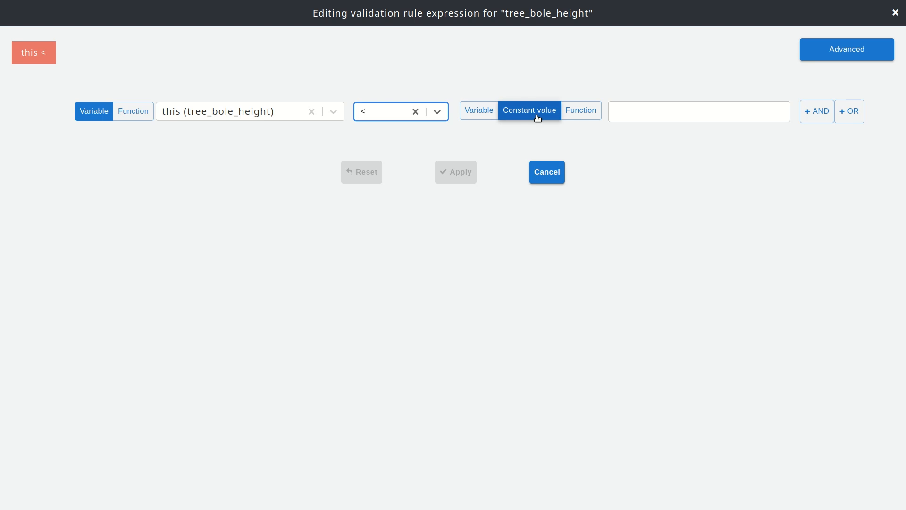
{"action": "left_click", "coordinate": [481, 118]}
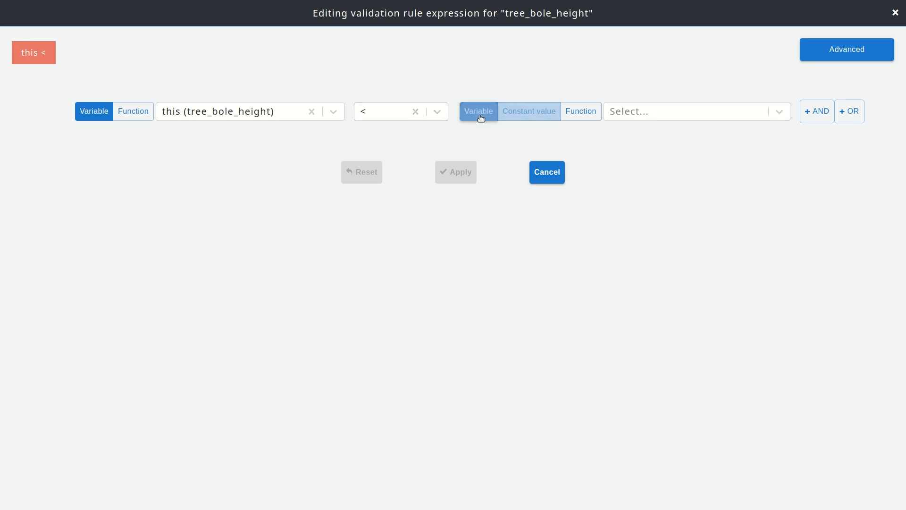
{"action": "left_click", "coordinate": [653, 116]}
{"action": "scroll", "coordinate": [680, 237], "scroll_direction": "down", "scroll_amount": 1}
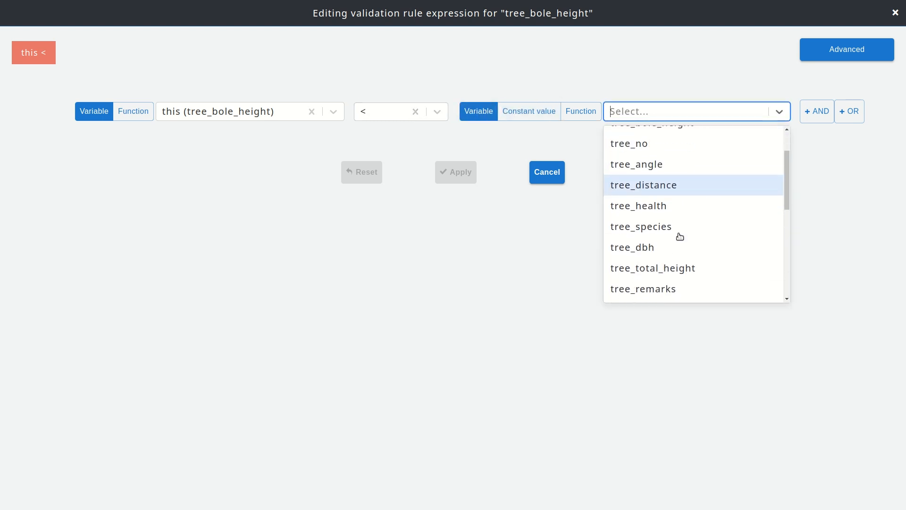
{"action": "left_click", "coordinate": [670, 265]}
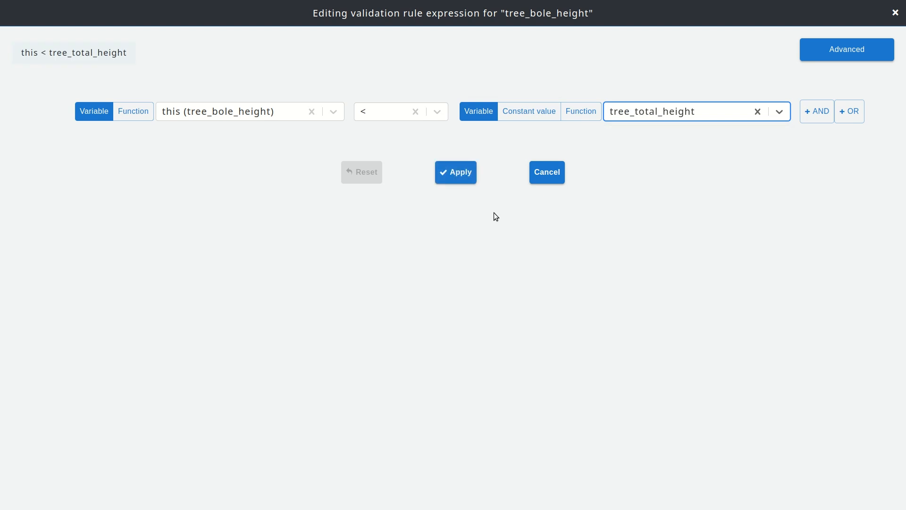
{"action": "left_click", "coordinate": [466, 178]}
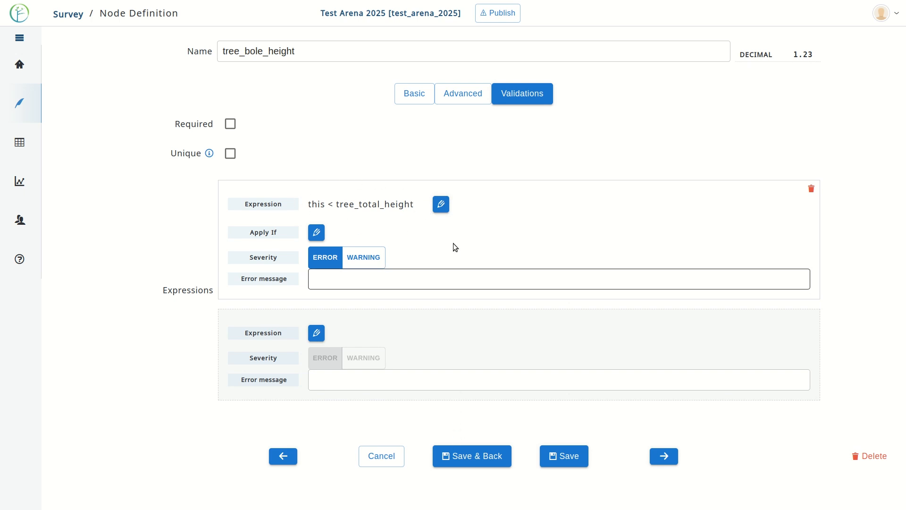
Reopen the bole height expression in the advanced editor and examine the variables and functions available for it.
{"action": "left_click", "coordinate": [441, 204]}
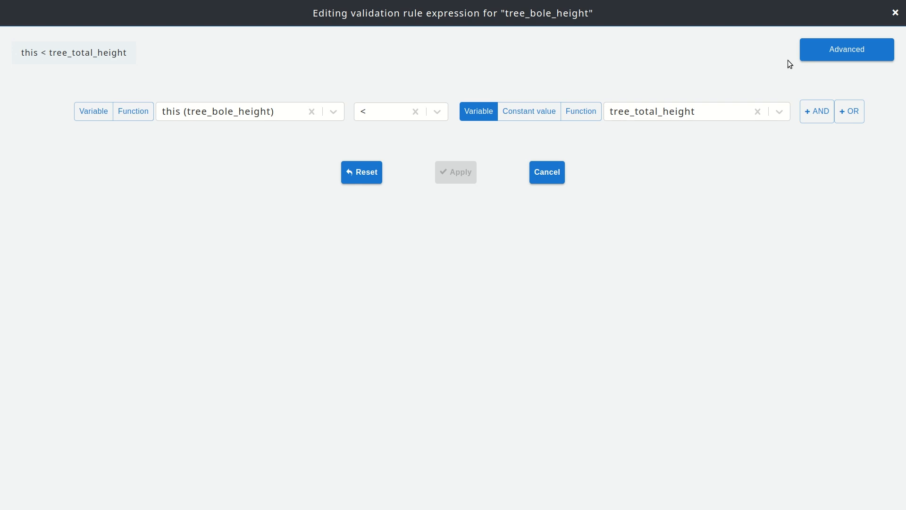
{"action": "left_click", "coordinate": [865, 56]}
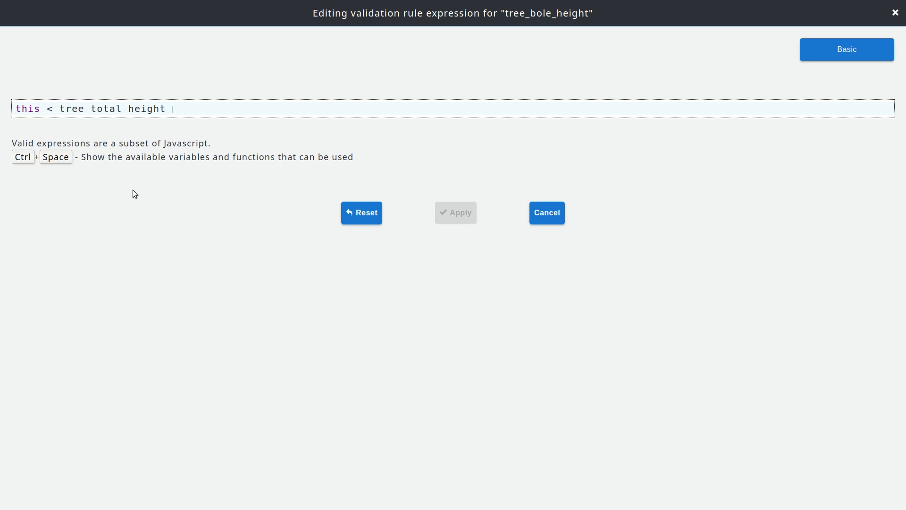
{"action": "key", "text": "ctrl+space"}
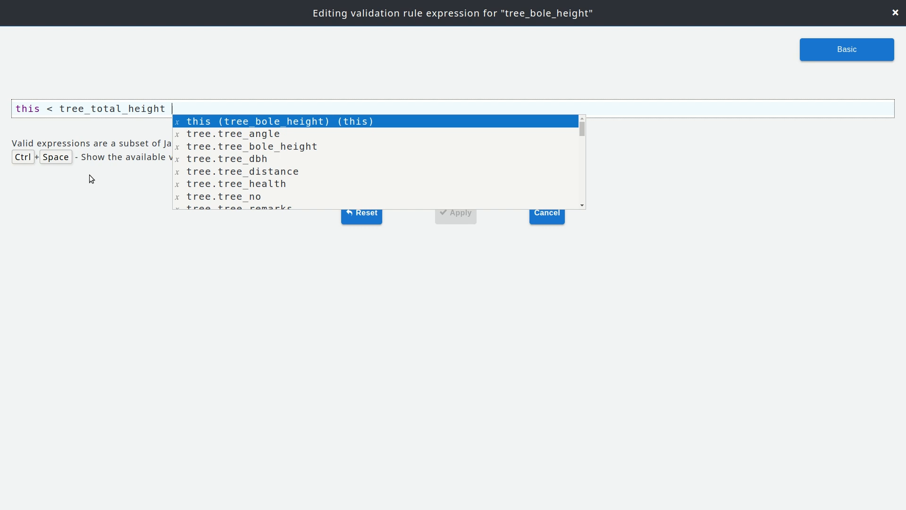
{"action": "left_click", "coordinate": [54, 170]}
{"action": "left_click", "coordinate": [202, 113]}
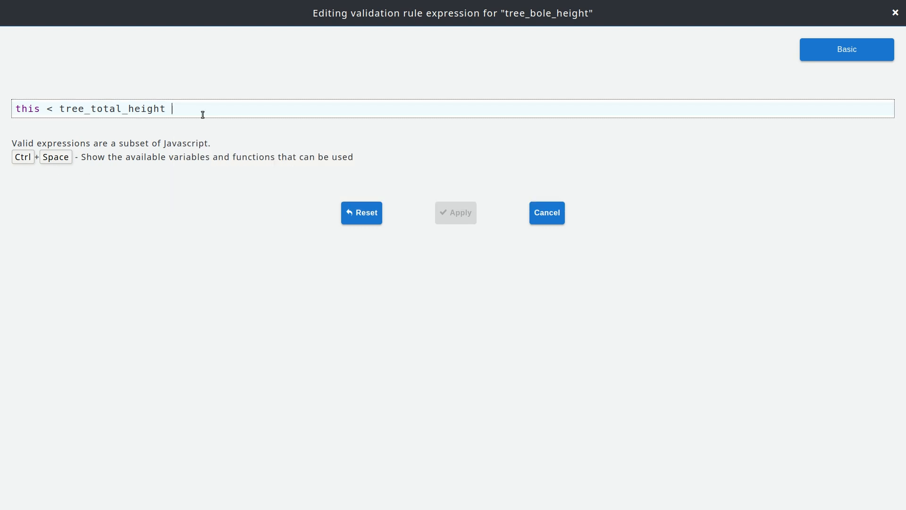
{"action": "key", "text": "ctrl+space"}
{"action": "scroll", "coordinate": [253, 169], "scroll_direction": "down", "scroll_amount": 2}
{"action": "scroll", "coordinate": [253, 169], "scroll_direction": "down", "scroll_amount": 5}
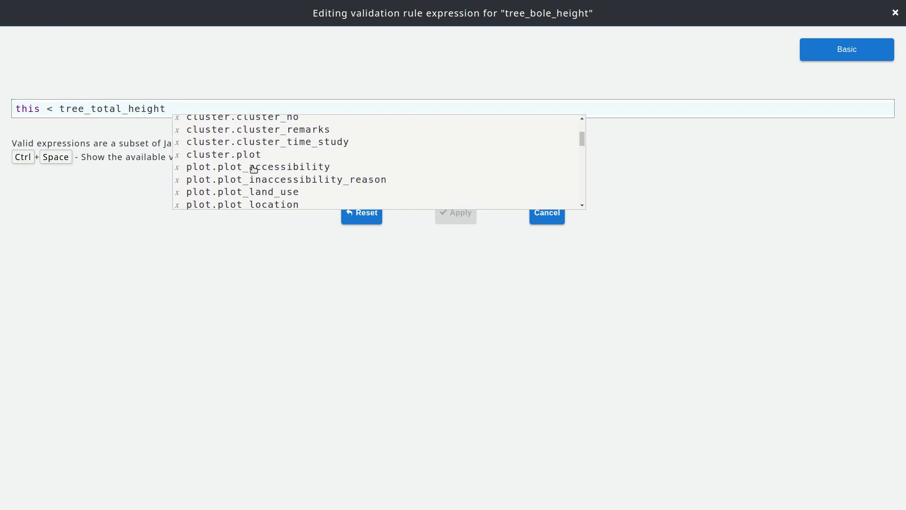
{"action": "scroll", "coordinate": [263, 174], "scroll_direction": "up", "scroll_amount": 7}
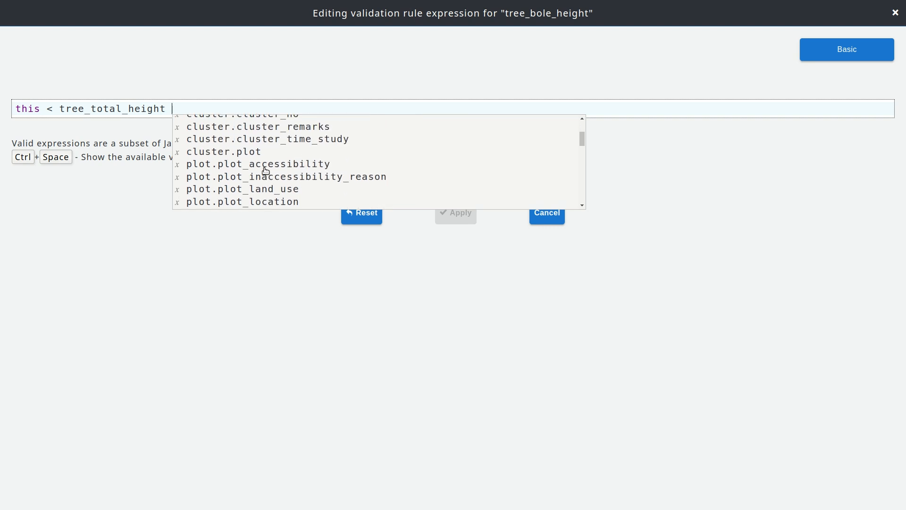
{"action": "scroll", "coordinate": [263, 173], "scroll_direction": "down", "scroll_amount": 7}
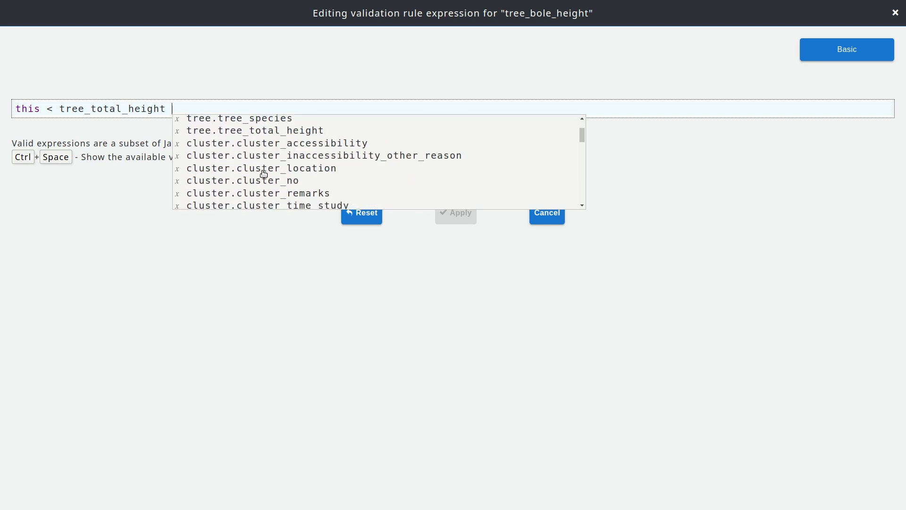
{"action": "scroll", "coordinate": [264, 173], "scroll_direction": "down", "scroll_amount": 2}
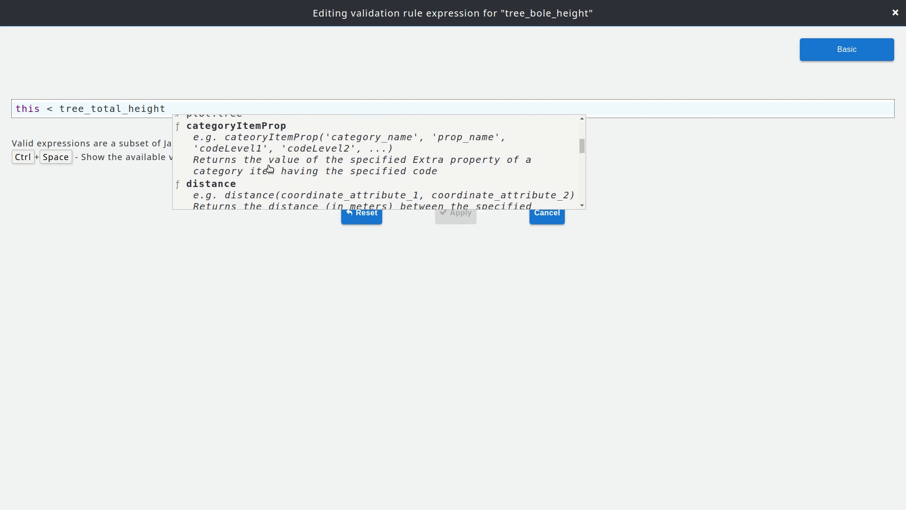
{"action": "scroll", "coordinate": [267, 171], "scroll_direction": "up", "scroll_amount": 8}
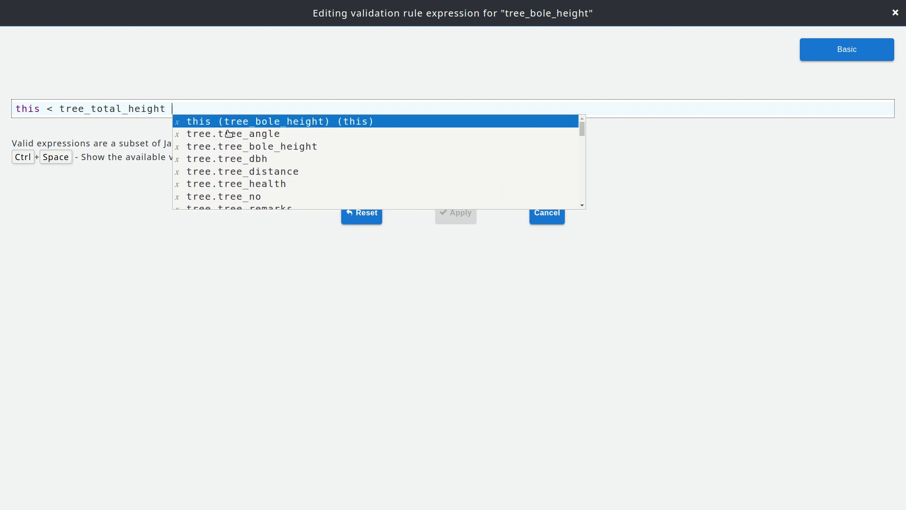
{"action": "scroll", "coordinate": [227, 158], "scroll_direction": "down", "scroll_amount": 2}
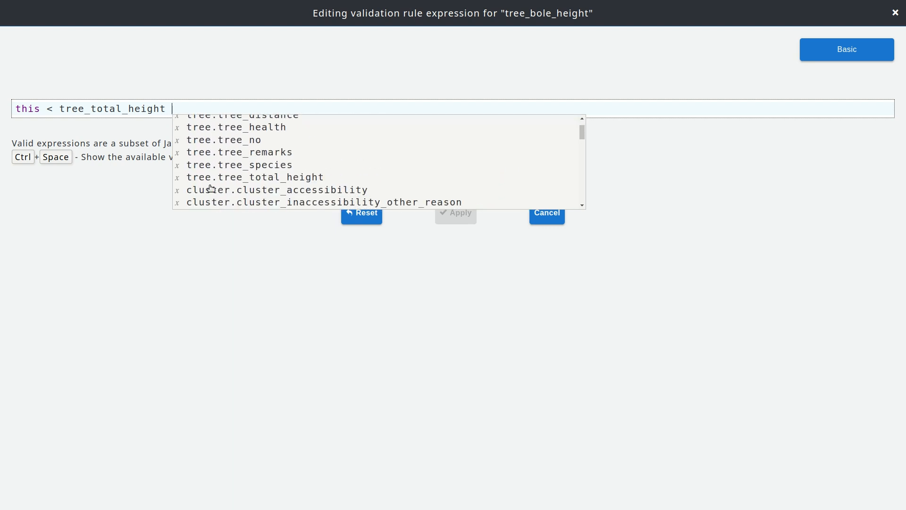
{"action": "scroll", "coordinate": [241, 198], "scroll_direction": "up", "scroll_amount": 2}
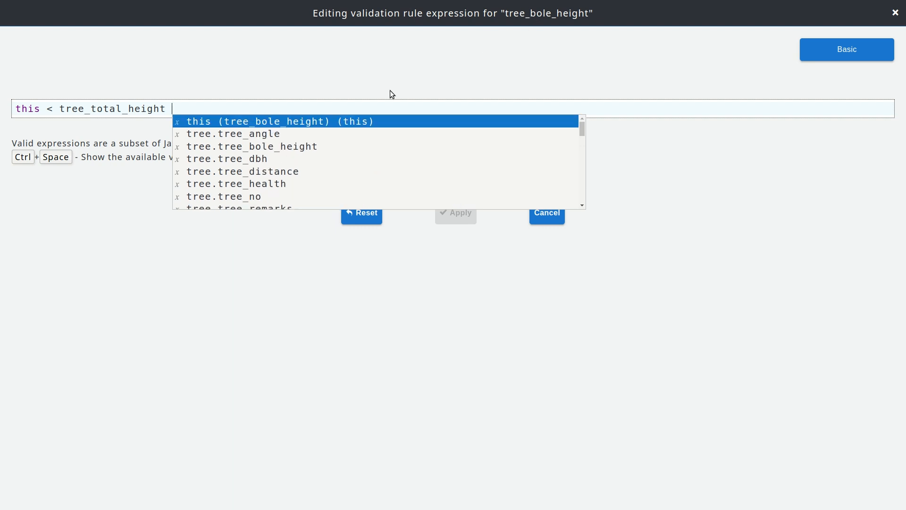
{"action": "scroll", "coordinate": [274, 158], "scroll_direction": "down", "scroll_amount": 2}
{"action": "scroll", "coordinate": [273, 168], "scroll_direction": "down", "scroll_amount": 3}
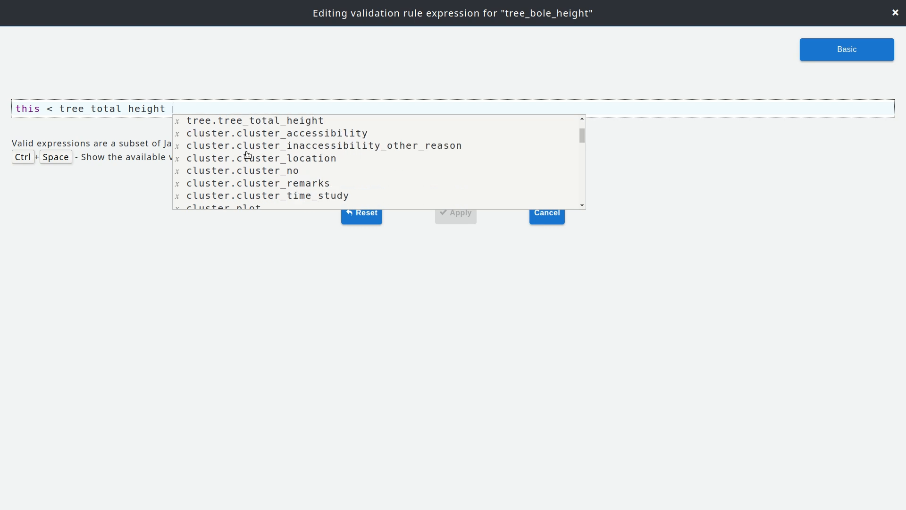
{"action": "scroll", "coordinate": [243, 156], "scroll_direction": "down", "scroll_amount": 4}
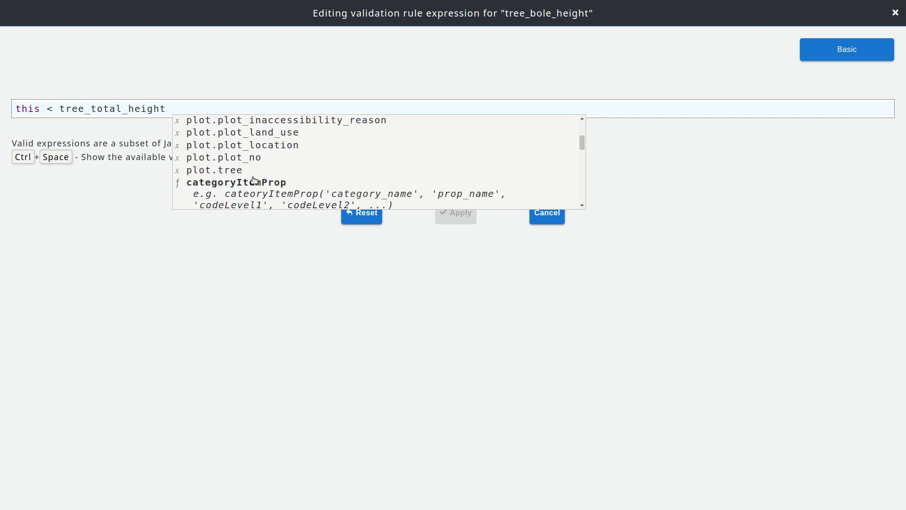
{"action": "scroll", "coordinate": [254, 179], "scroll_direction": "up", "scroll_amount": 4}
{"action": "key", "text": "Escape"}
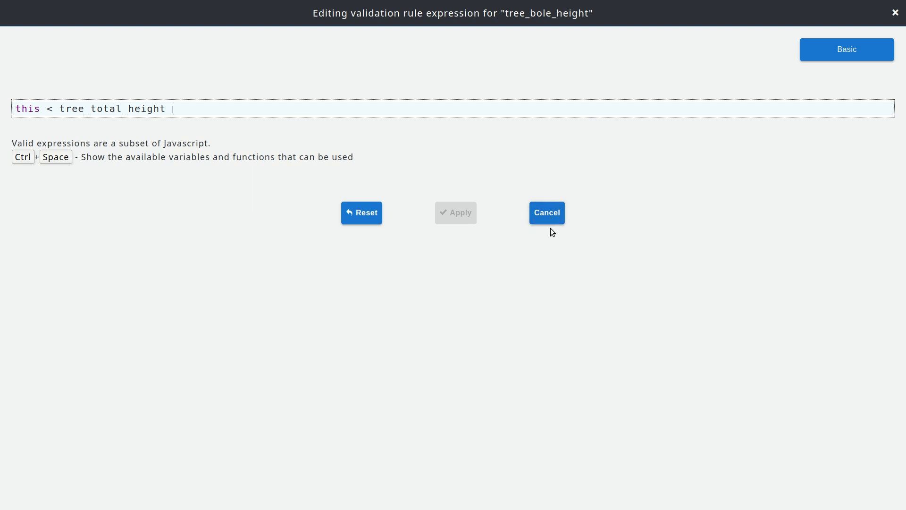
Cancel the expression editing, then save the bole height rule and return to the form.
{"action": "left_click", "coordinate": [548, 214]}
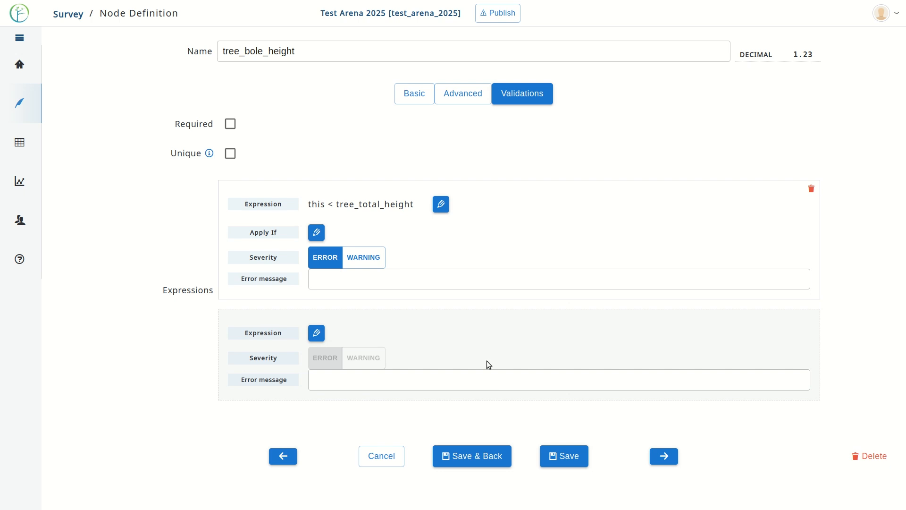
{"action": "left_click", "coordinate": [474, 457]}
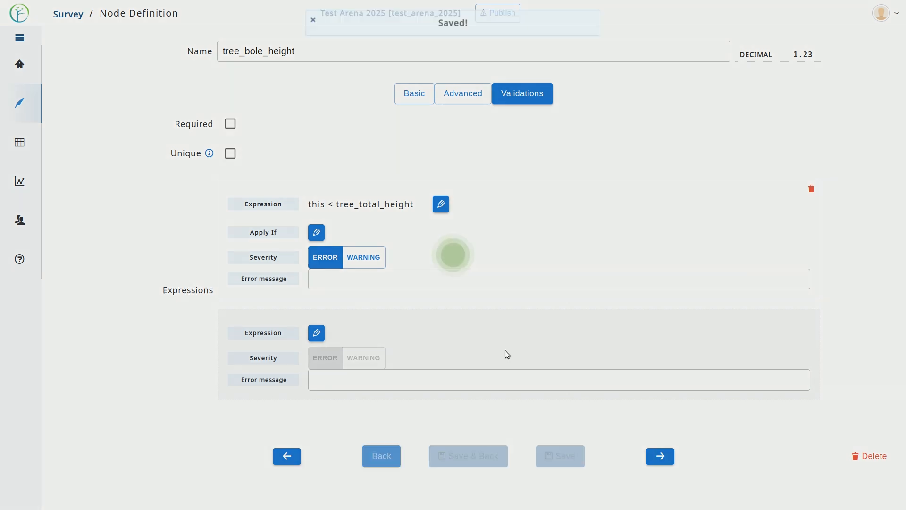
Make the Total height (m) attribute of the Tree table required, then save and return to the form.
{"action": "left_click_drag", "start_coordinate": [615, 472], "coordinate": [877, 494]}
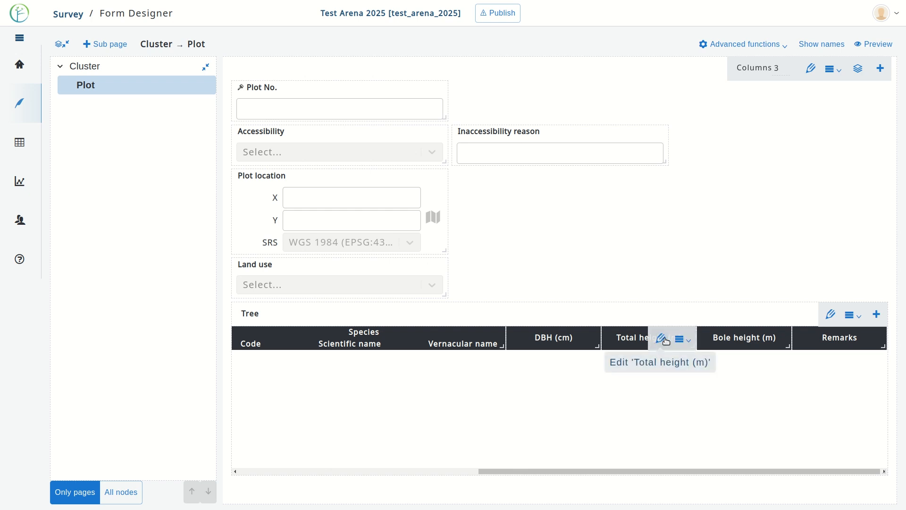
{"action": "left_click", "coordinate": [664, 339]}
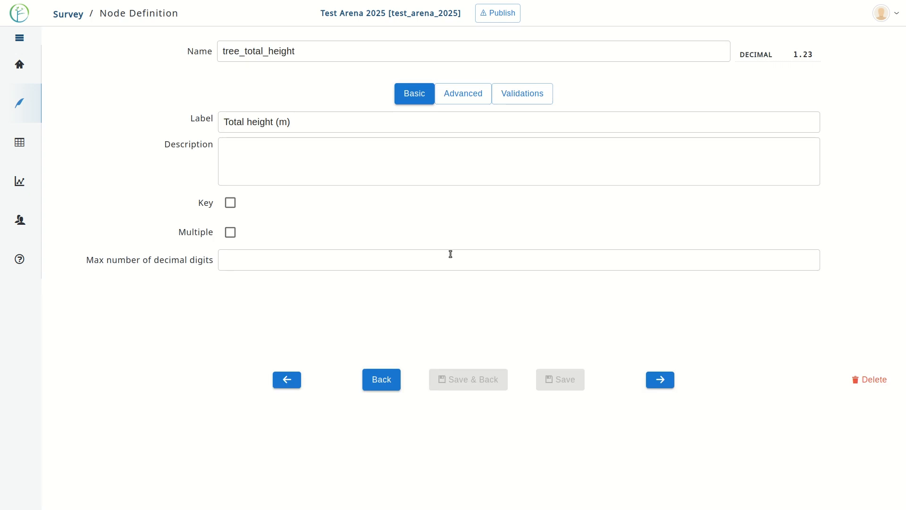
{"action": "left_click", "coordinate": [544, 95]}
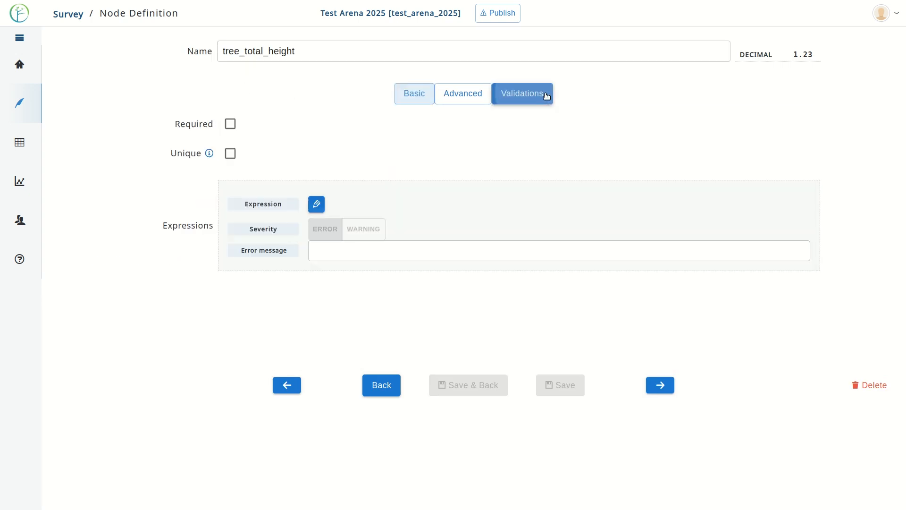
{"action": "left_click", "coordinate": [230, 126]}
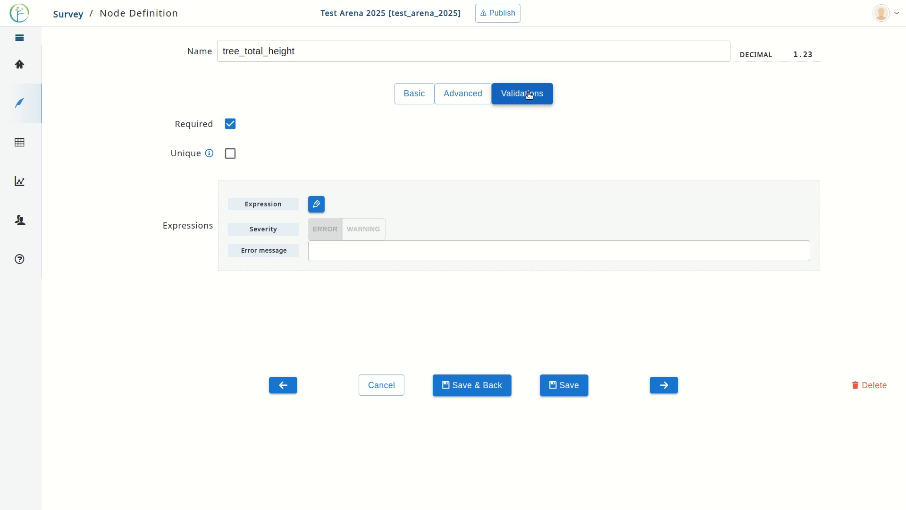
{"action": "left_click", "coordinate": [463, 391]}
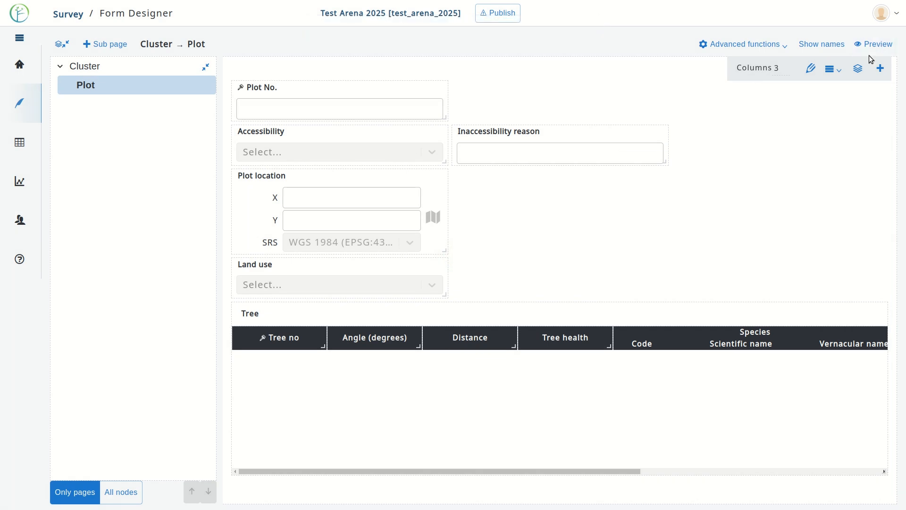
Preview the form, add a new plot on the Plot page, and add a row to its Tree table.
{"action": "left_click", "coordinate": [881, 47]}
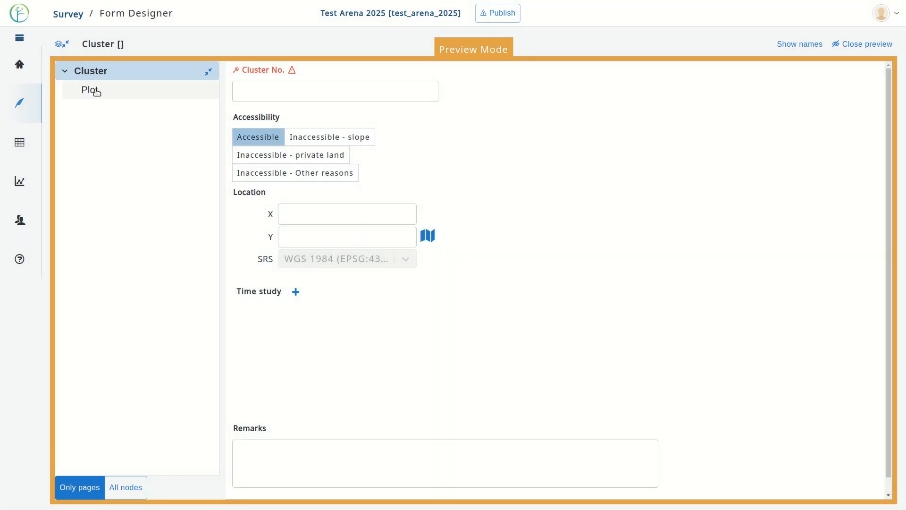
{"action": "left_click", "coordinate": [94, 91]}
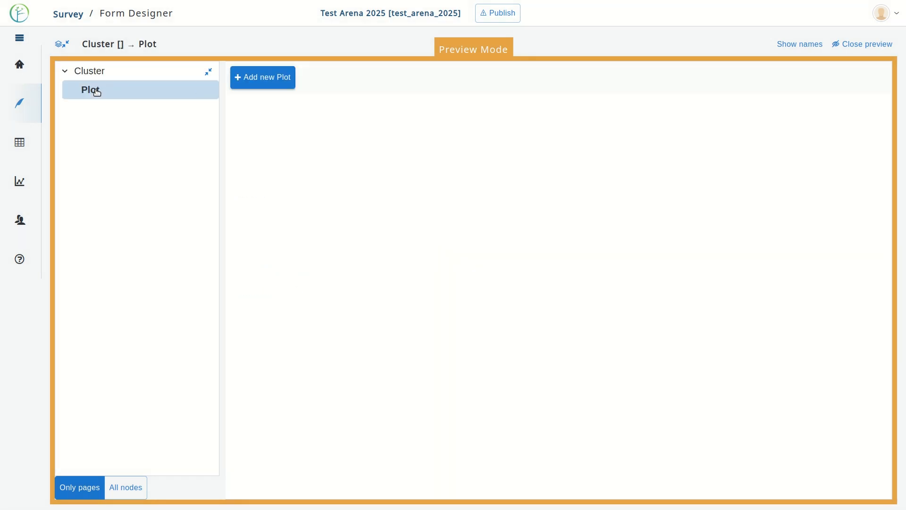
{"action": "left_click", "coordinate": [262, 77]}
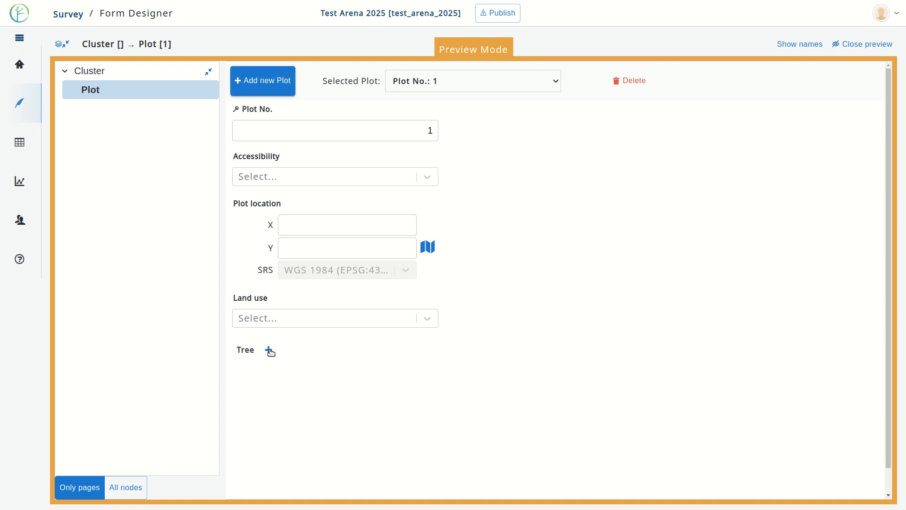
{"action": "left_click", "coordinate": [269, 350]}
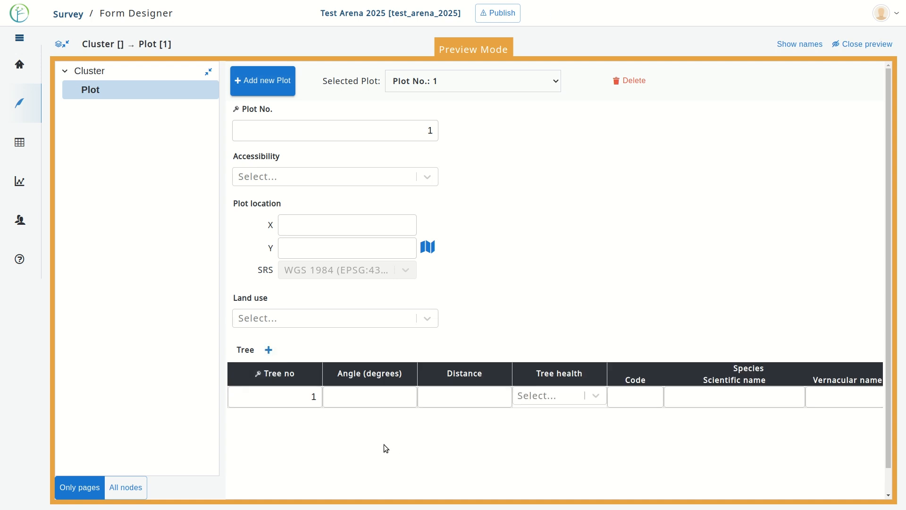
Check the validation of the empty Total height (m) cell in the new tree row, and enter 100 there.
{"action": "left_click", "coordinate": [380, 399]}
{"action": "left_click", "coordinate": [439, 398]}
{"action": "scroll", "coordinate": [767, 433], "scroll_direction": "down", "scroll_amount": 1}
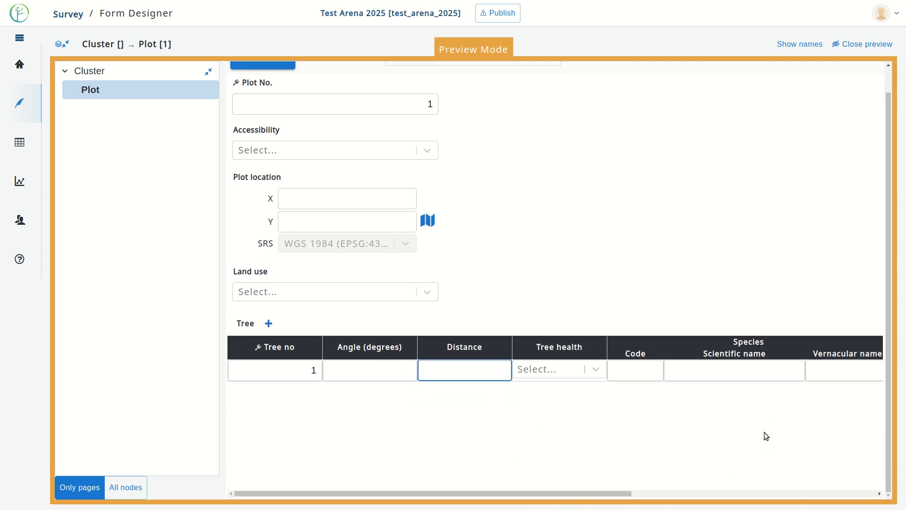
{"action": "left_click_drag", "start_coordinate": [563, 496], "coordinate": [773, 496]}
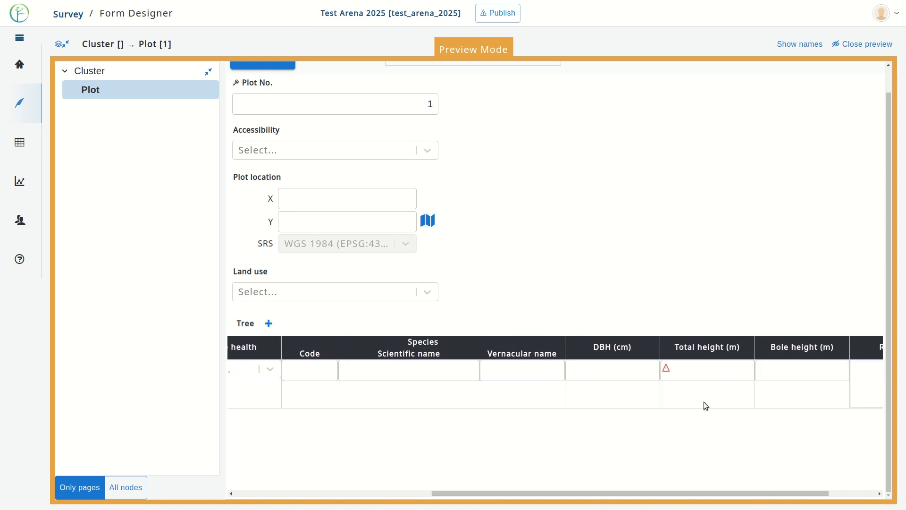
{"action": "mouse_move", "coordinate": [666, 374]}
{"action": "left_click", "coordinate": [688, 372]}
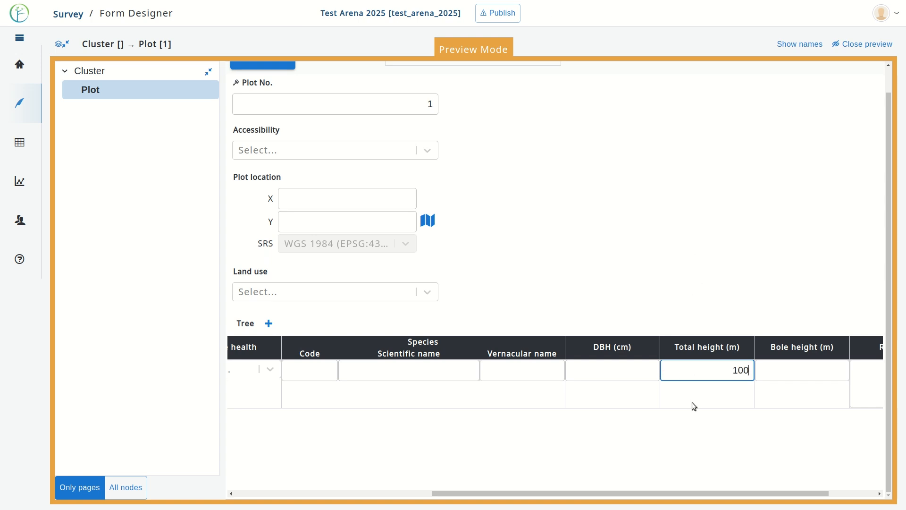
Set the tree's total height to 10 and its bole height to 11, and check the bole height validation.
{"action": "left_click_drag", "start_coordinate": [796, 493], "coordinate": [854, 498]}
{"action": "left_click", "coordinate": [721, 379]}
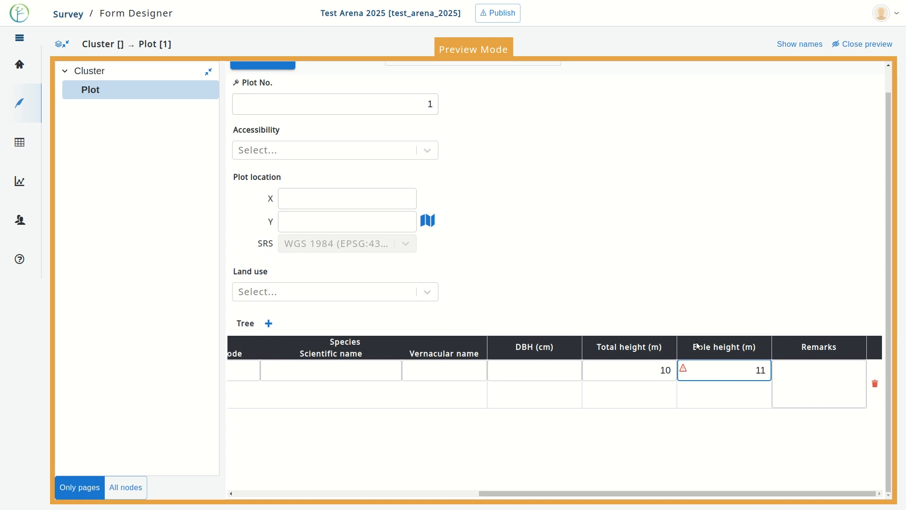
{"action": "mouse_move", "coordinate": [689, 371]}
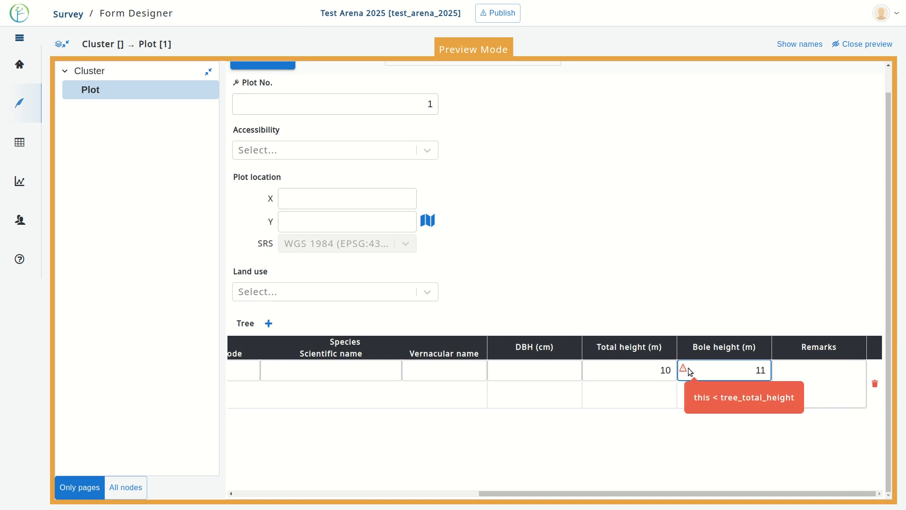